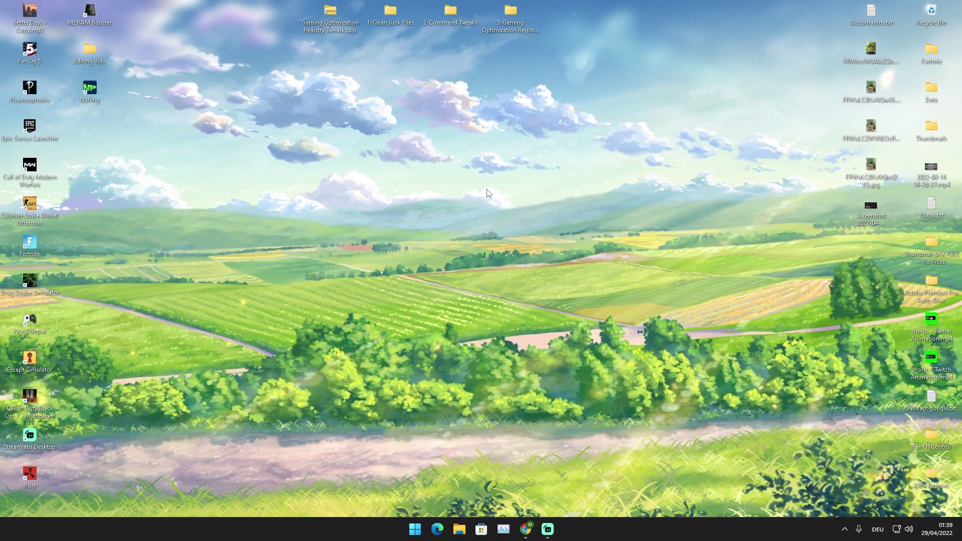
Search 'apps' from Start and open the Apps & features settings page.
key(super)
text(apps & features)
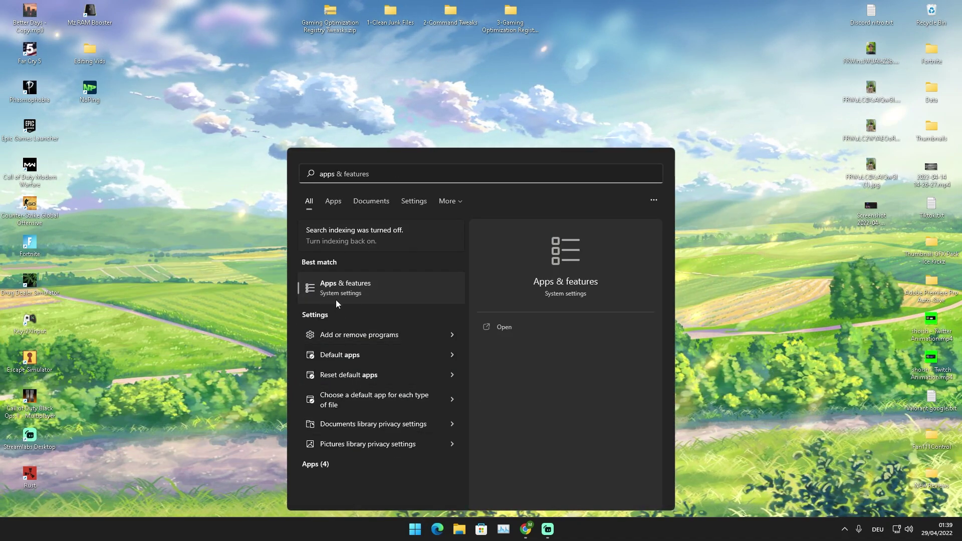
click(347, 291)
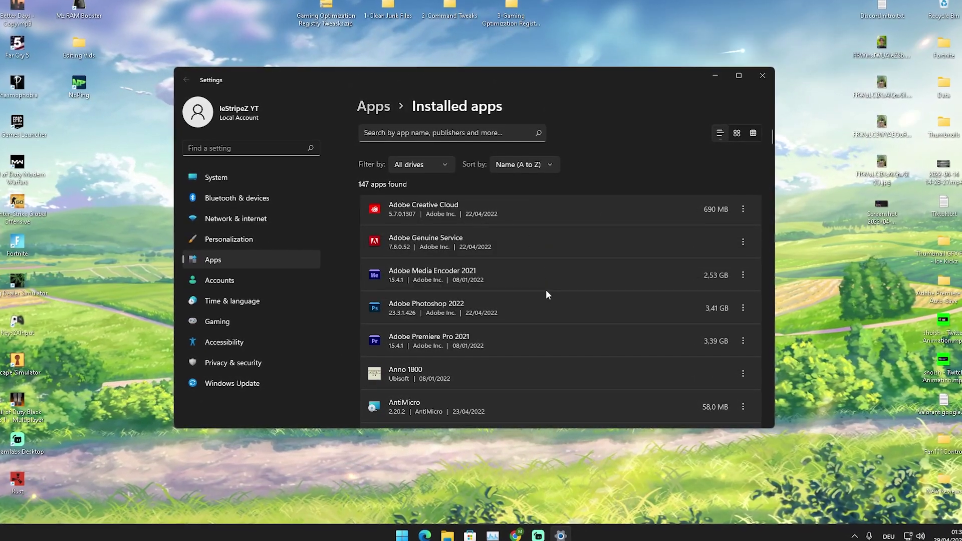
Uninstall BlueStacks 5 from the installed apps list and confirm the removal.
scroll(546, 290, down, 5)
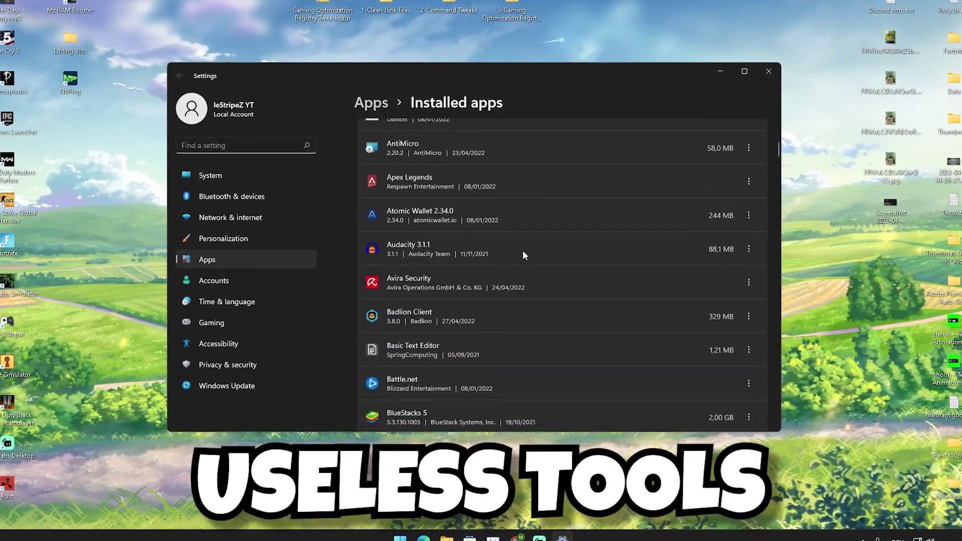
scroll(524, 252, up, 1)
scroll(527, 254, down, 5)
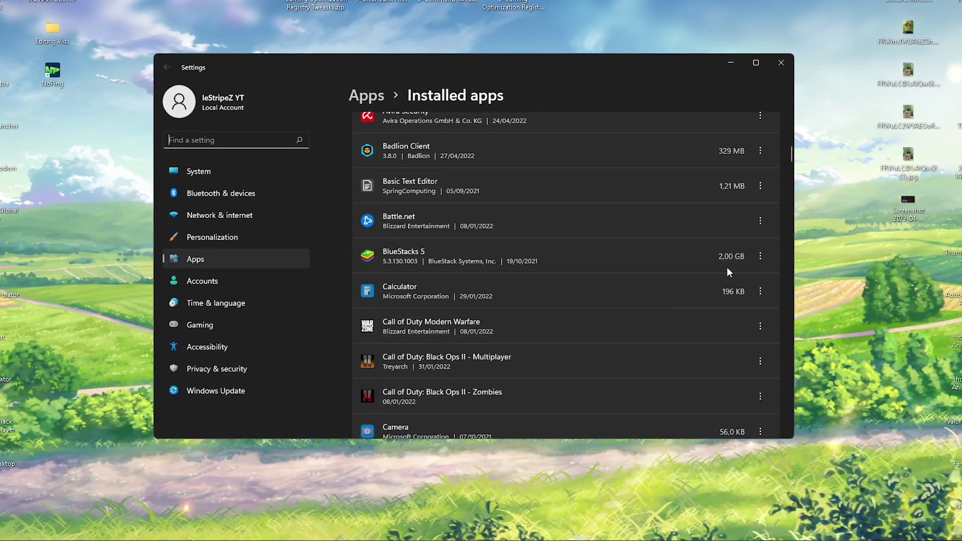
click(756, 258)
click(648, 297)
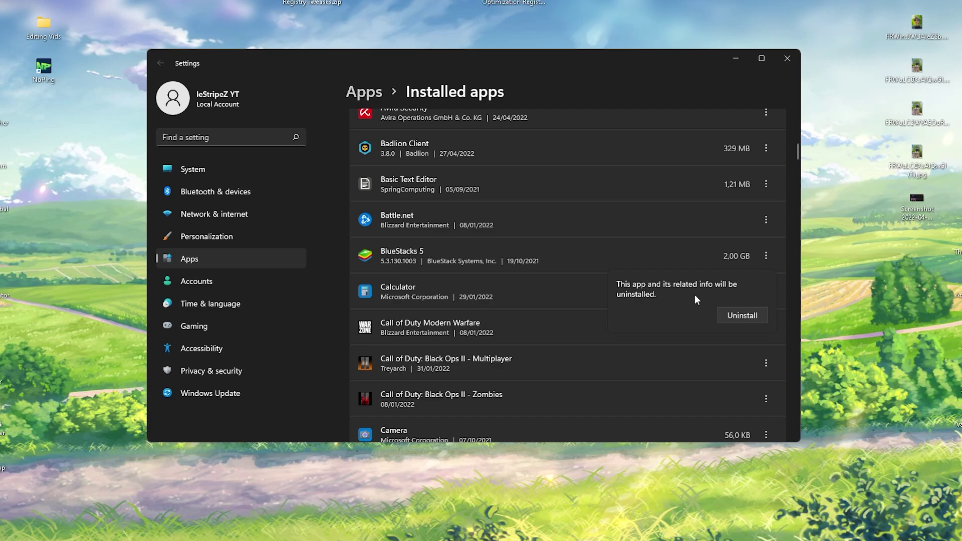
click(737, 312)
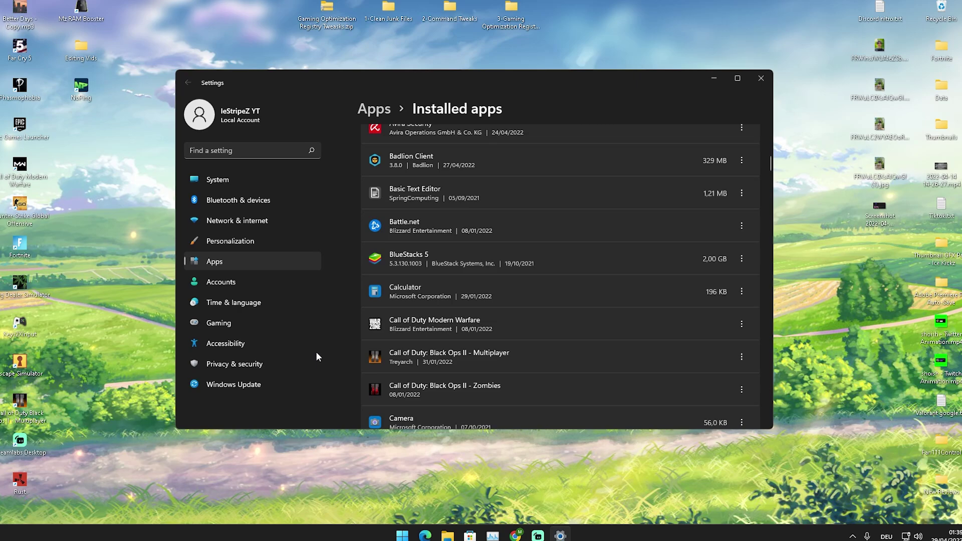
Go to Privacy & security and check that Find my device is off.
click(209, 365)
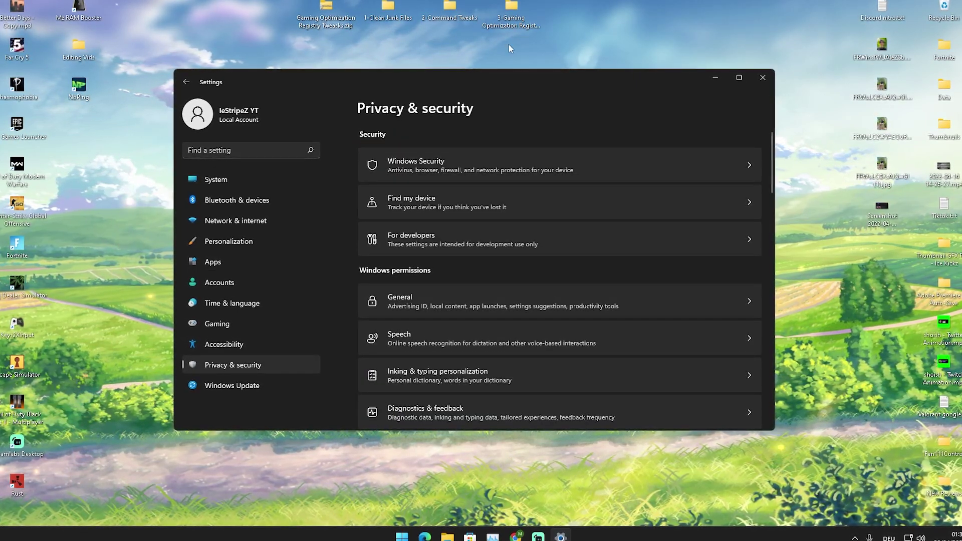
click(403, 212)
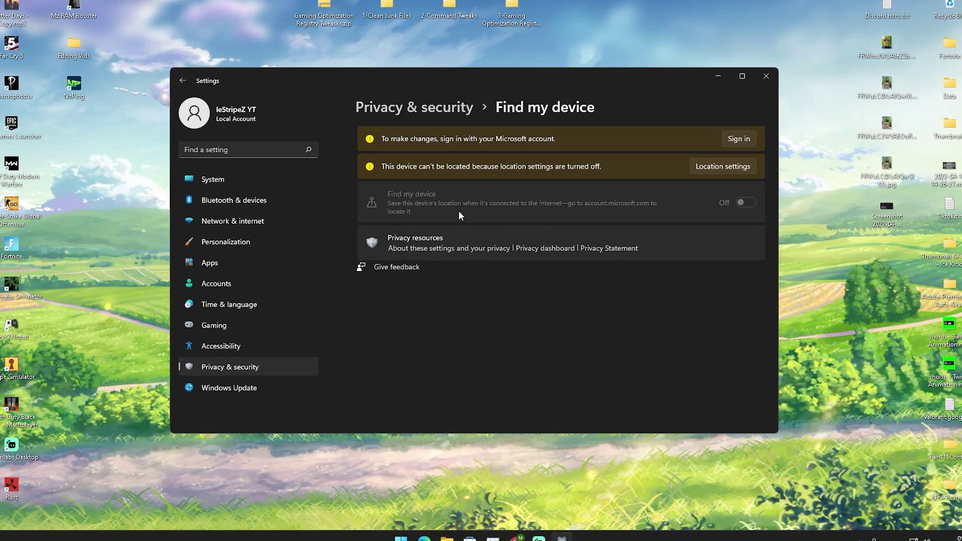
key(alt+Left)
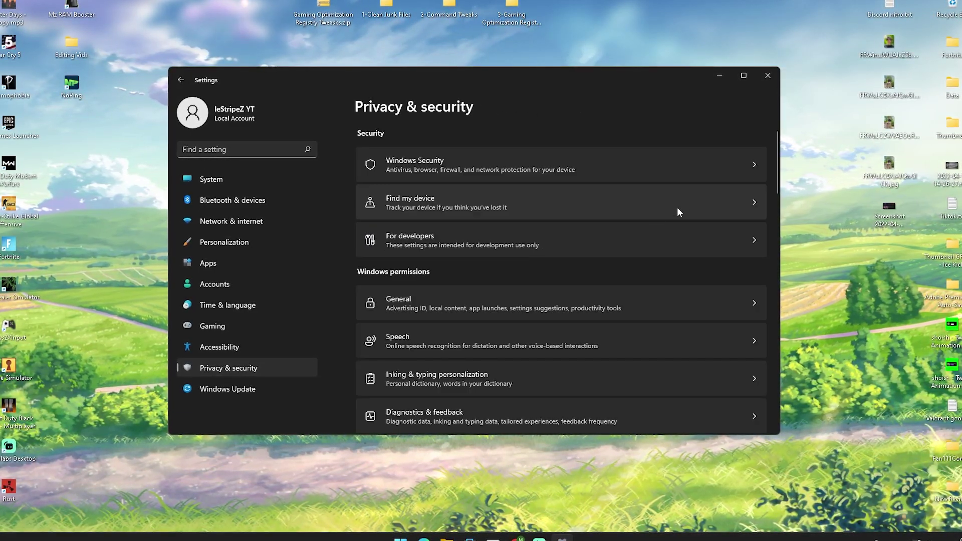
Review the General privacy settings, confirming all toggles are off.
scroll(484, 221, down, 2)
scroll(482, 220, down, 2)
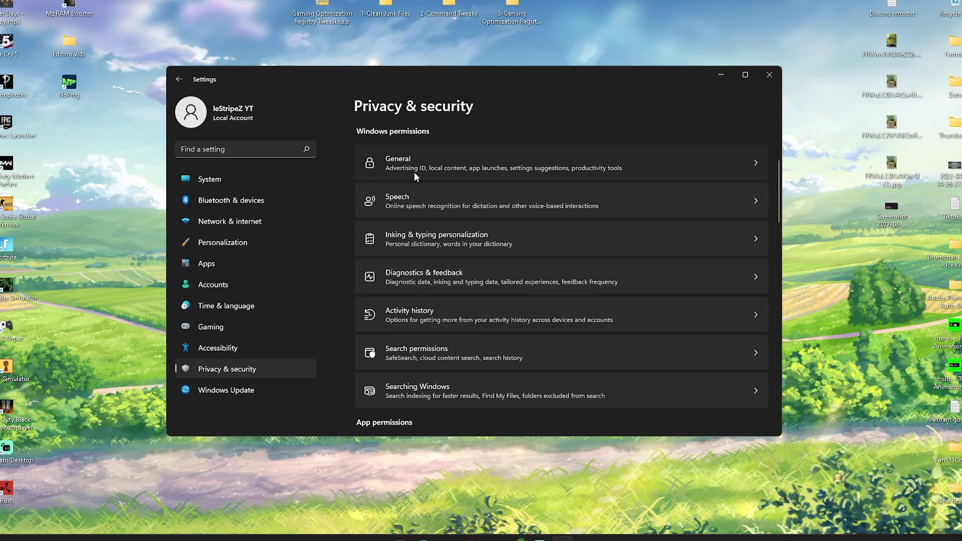
click(414, 171)
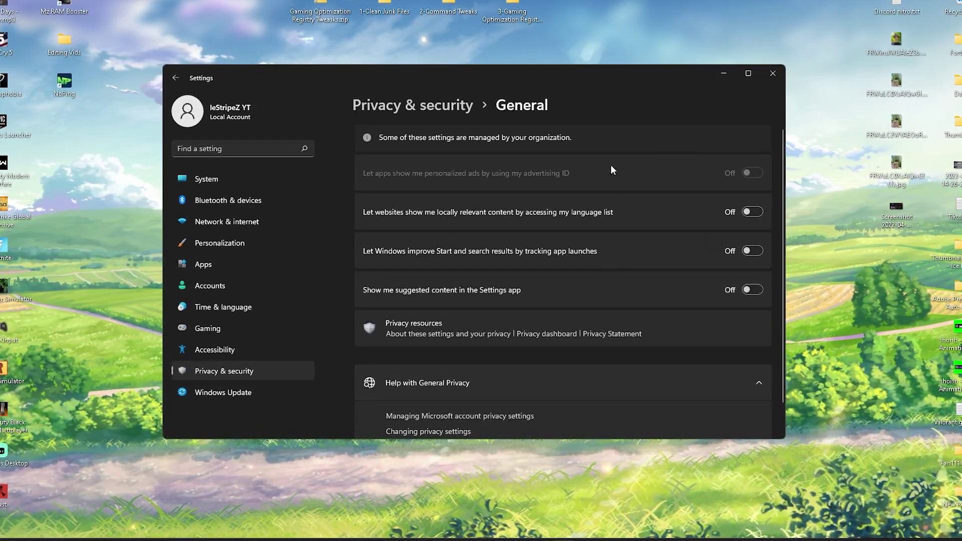
scroll(654, 216, down, 1)
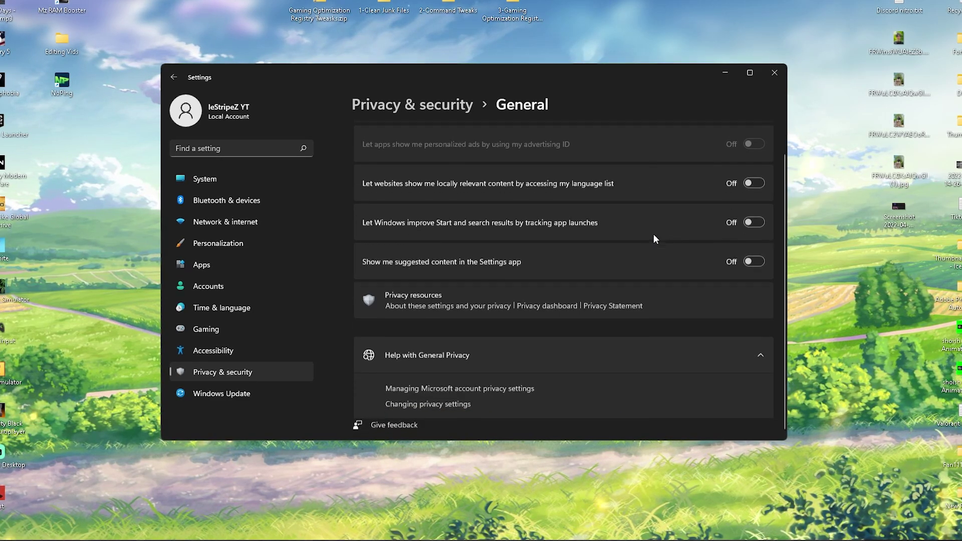
scroll(654, 230, up, 1)
key(alt+Left)
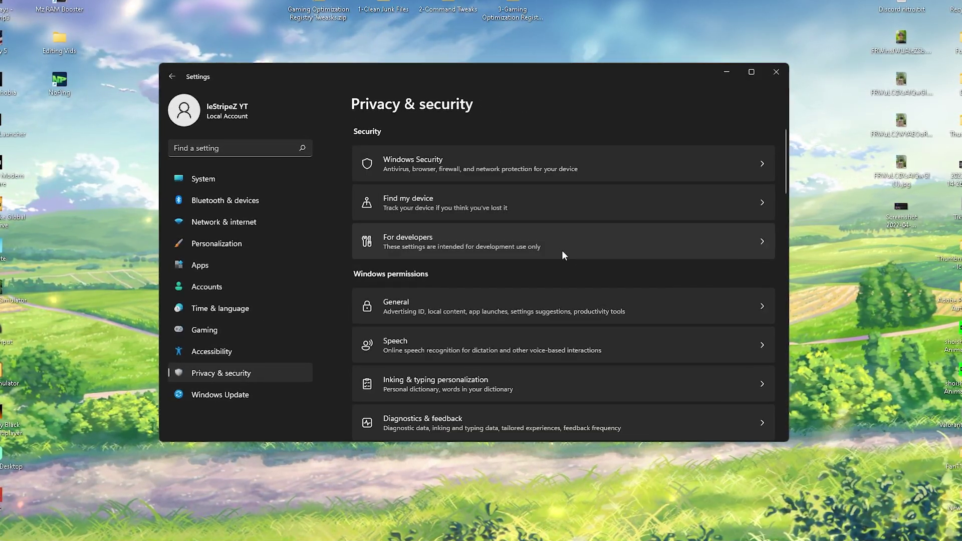
Review the Diagnostics & feedback settings, confirming its options are off.
scroll(493, 256, down, 2)
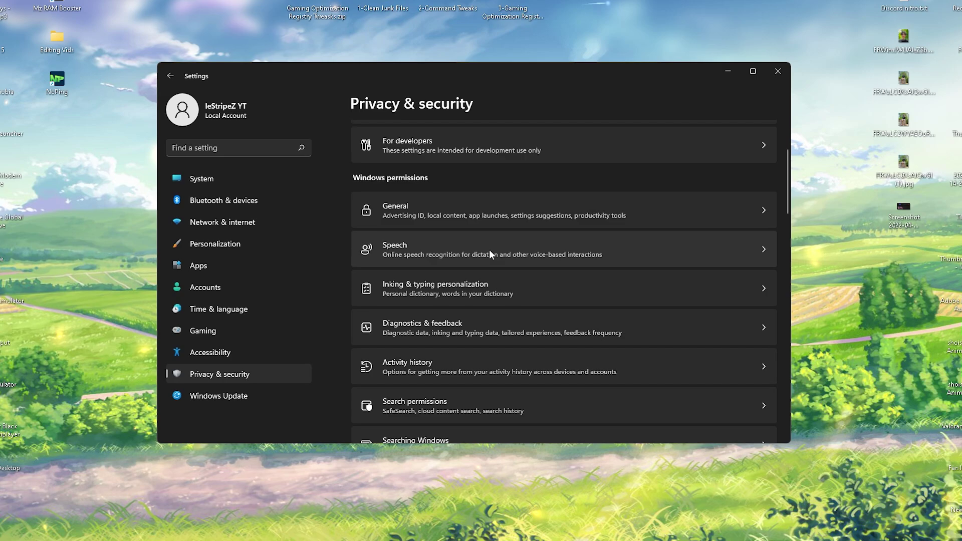
scroll(489, 249, down, 1)
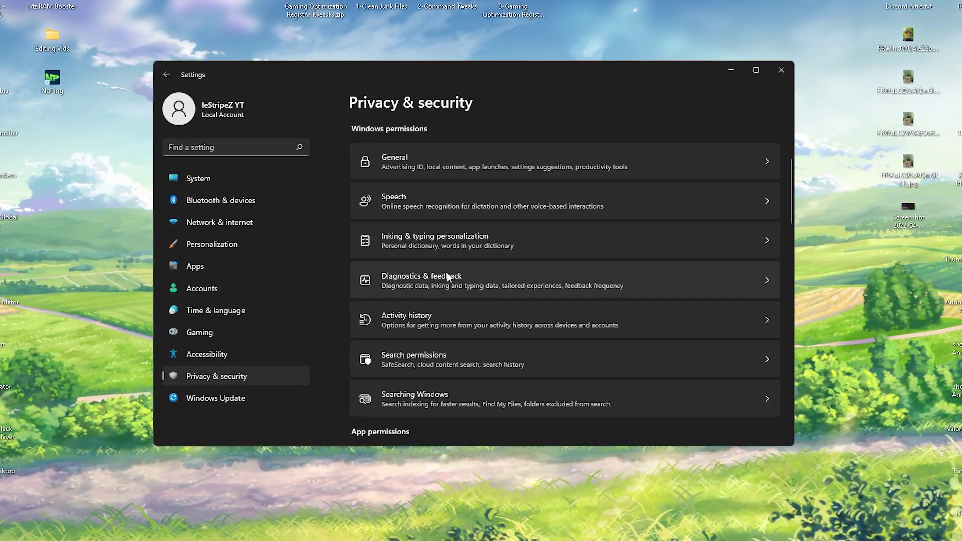
click(396, 282)
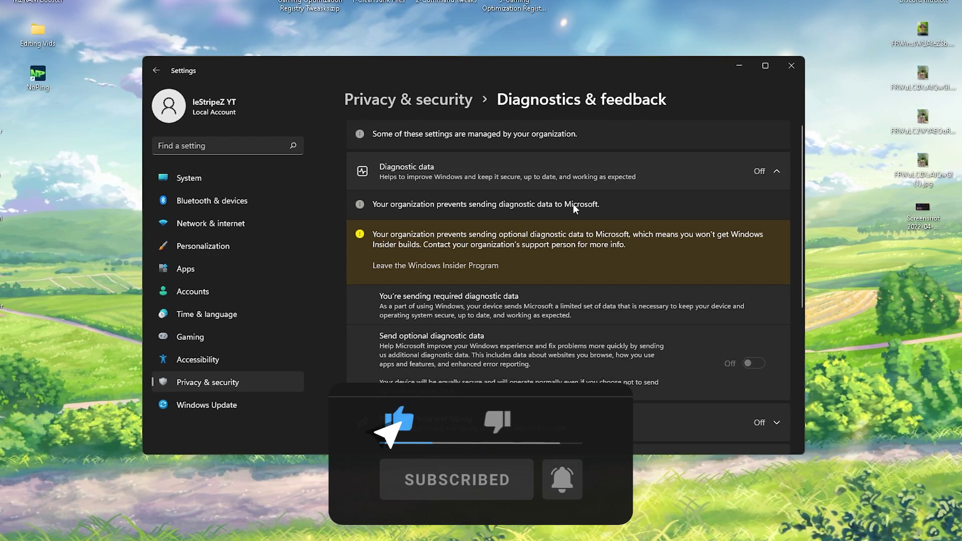
scroll(652, 286, down, 2)
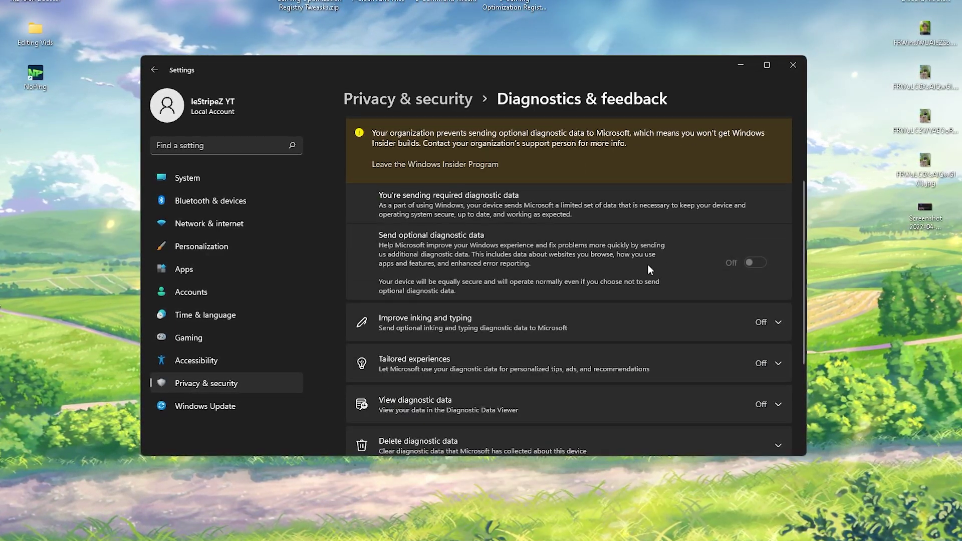
scroll(648, 269, down, 1)
scroll(644, 266, up, 2)
Return to Privacy & security and inspect the Location permission page.
key(alt+Left)
scroll(501, 251, down, 3)
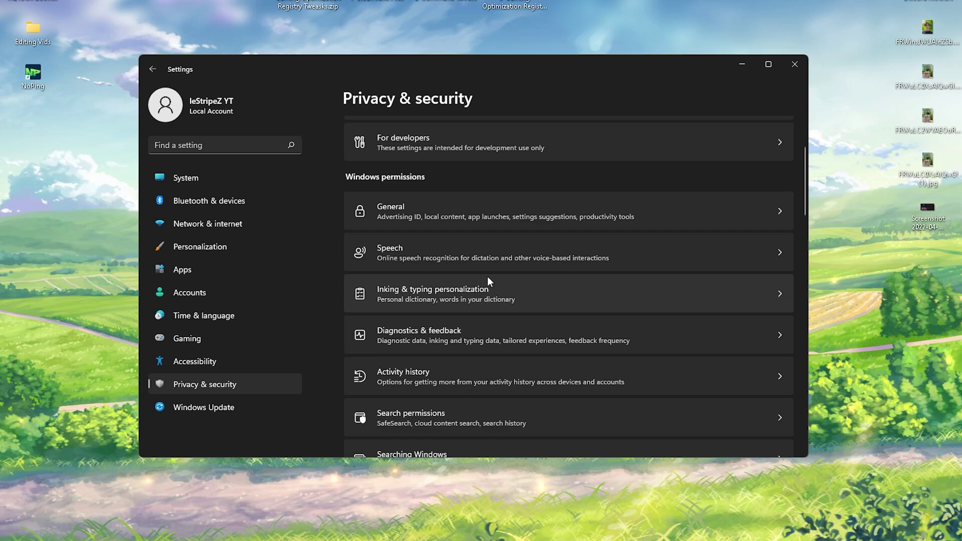
scroll(501, 276, down, 2)
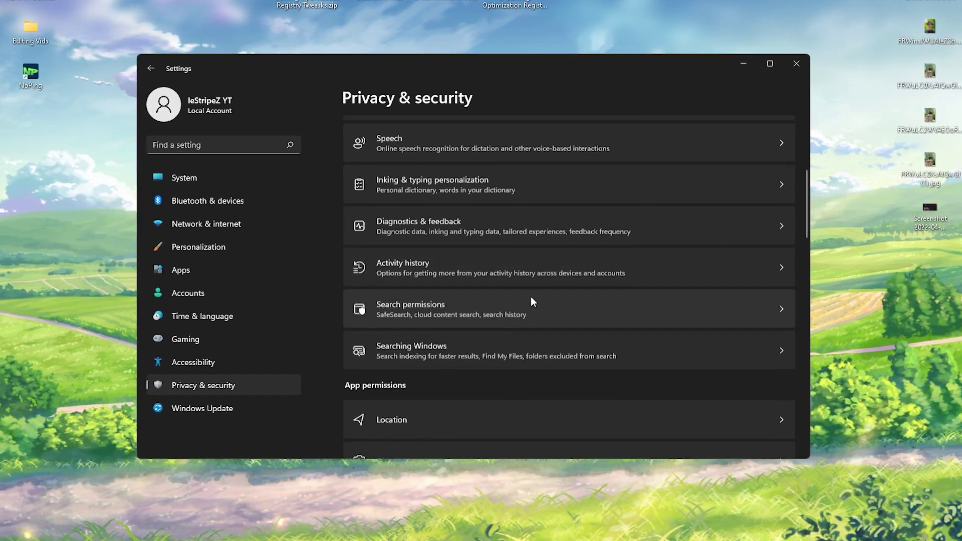
scroll(494, 236, down, 3)
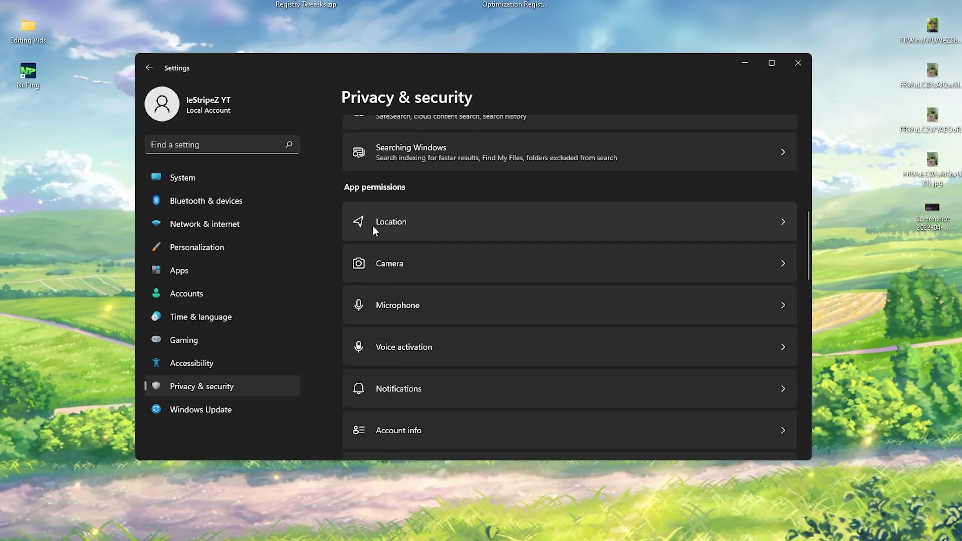
scroll(391, 223, down, 1)
click(428, 177)
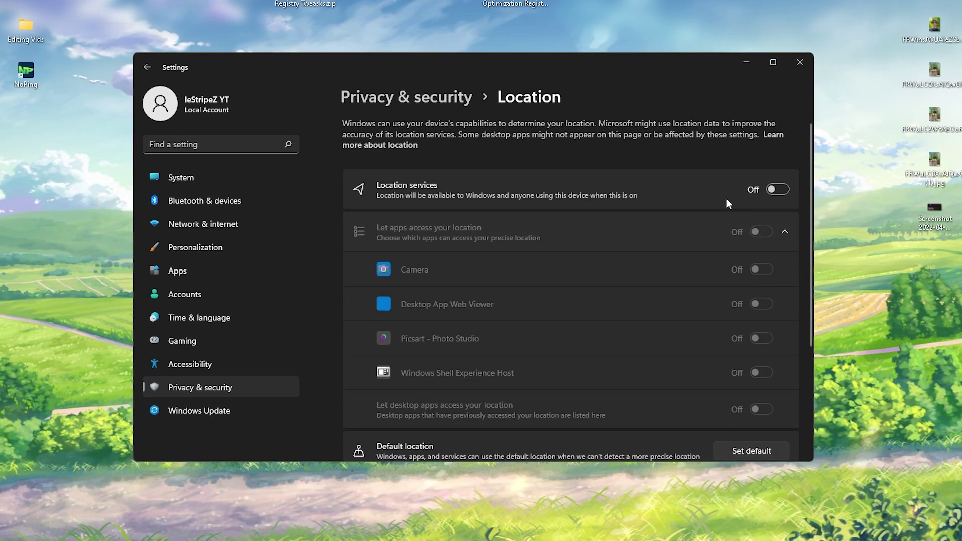
key(alt+Left)
Inspect the Notifications and Account info app permission pages.
scroll(436, 243, down, 10)
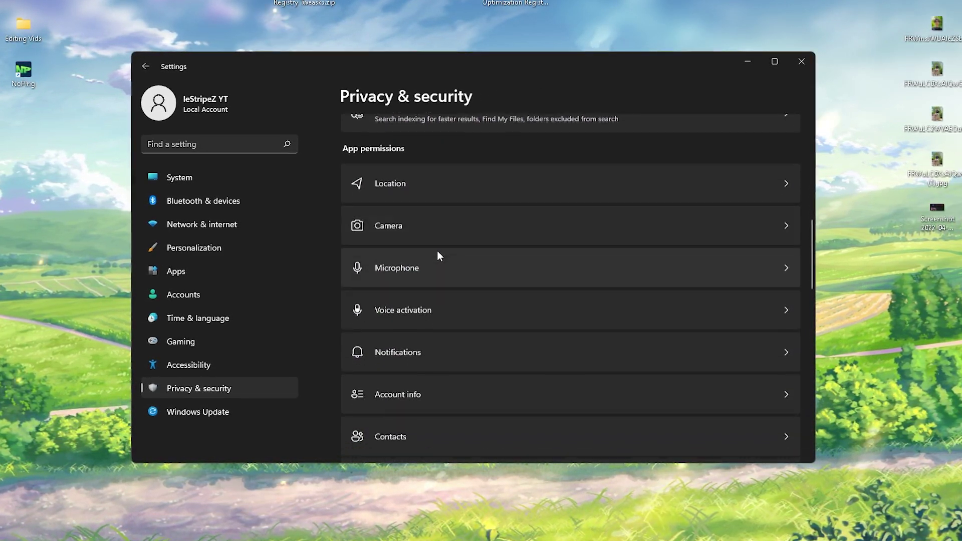
scroll(434, 312, up, 1)
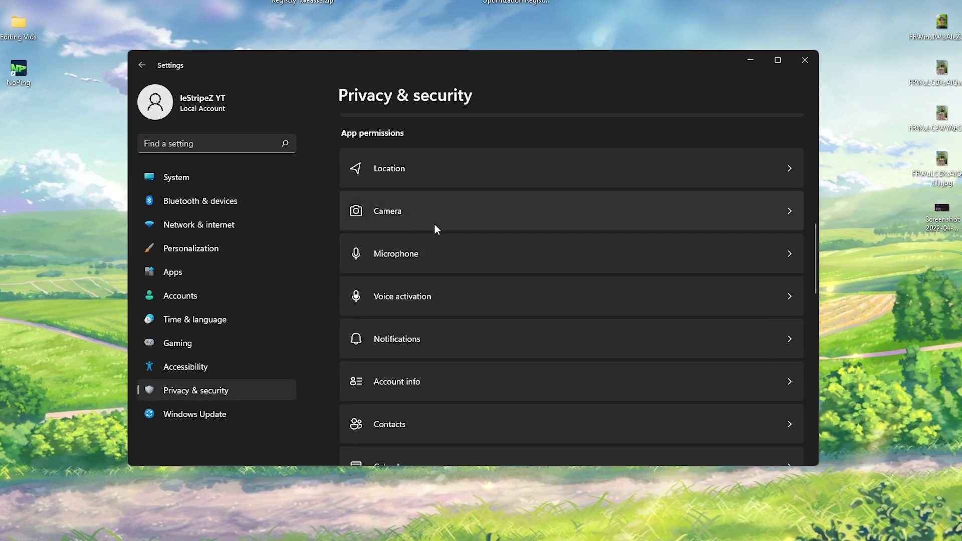
scroll(404, 230, down, 1)
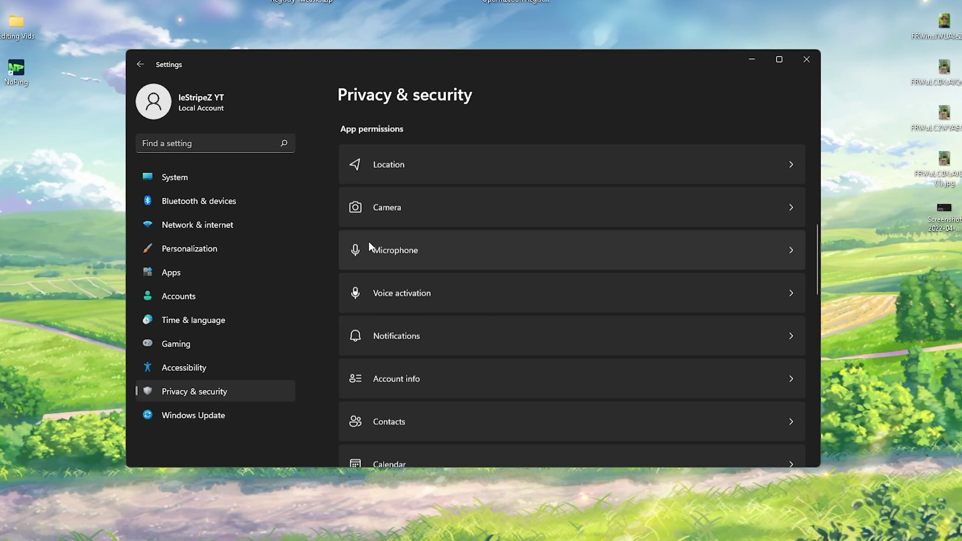
scroll(381, 266, down, 1)
click(398, 286)
key(alt+Left)
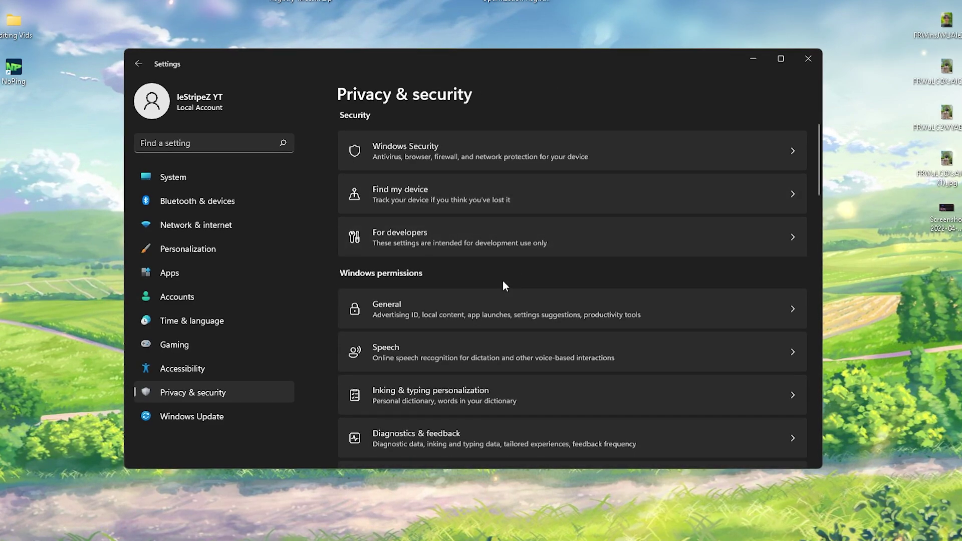
scroll(436, 296, down, 10)
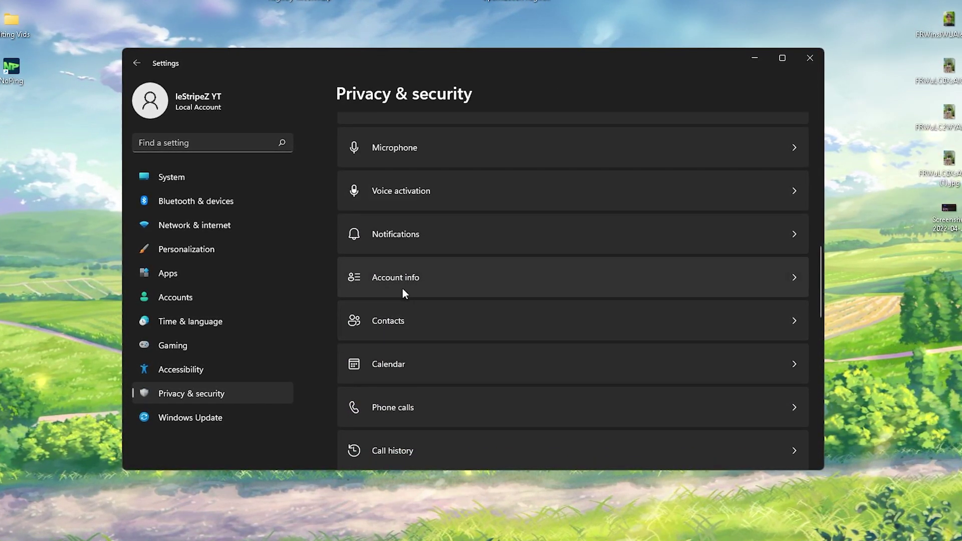
click(401, 288)
key(alt+Left)
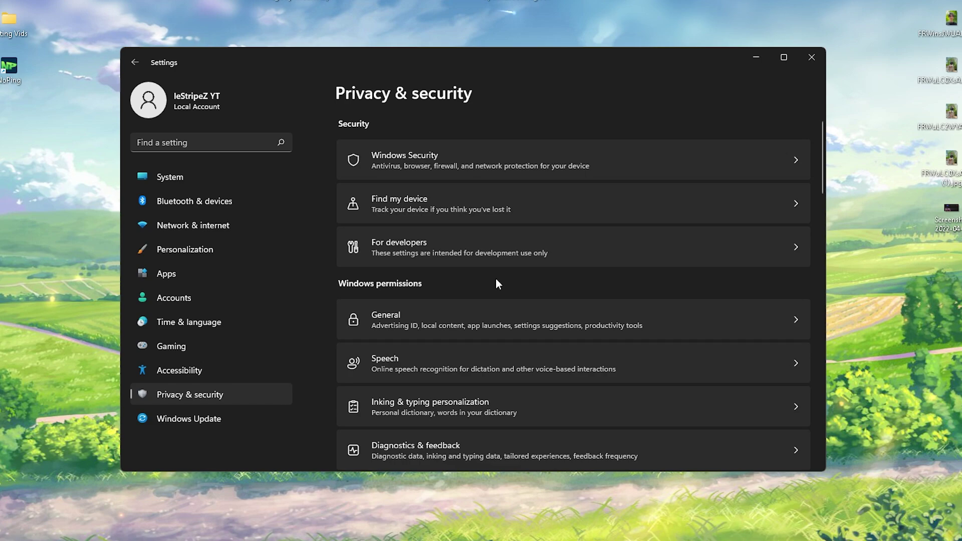
Inspect the Calendar permission, then scroll to the bottom of App permissions.
scroll(430, 291, down, 12)
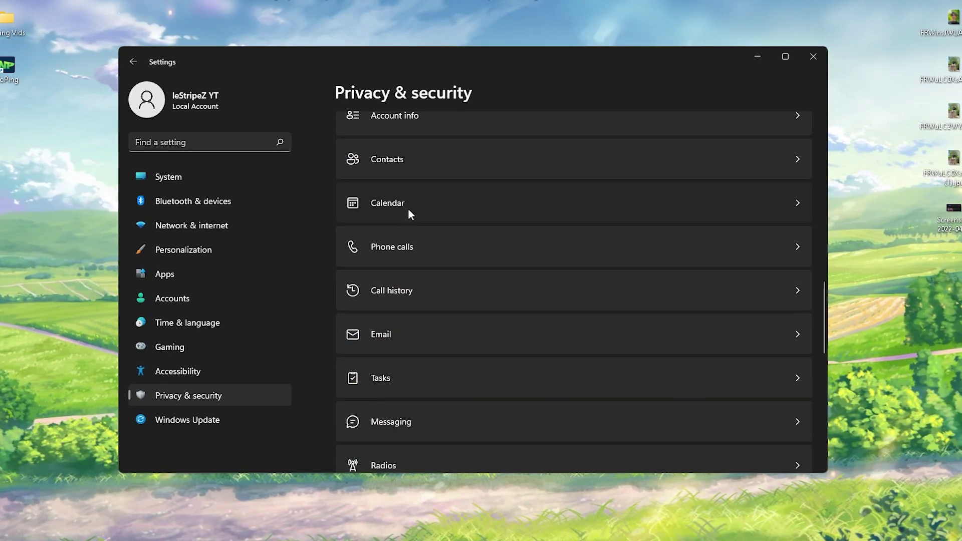
click(408, 209)
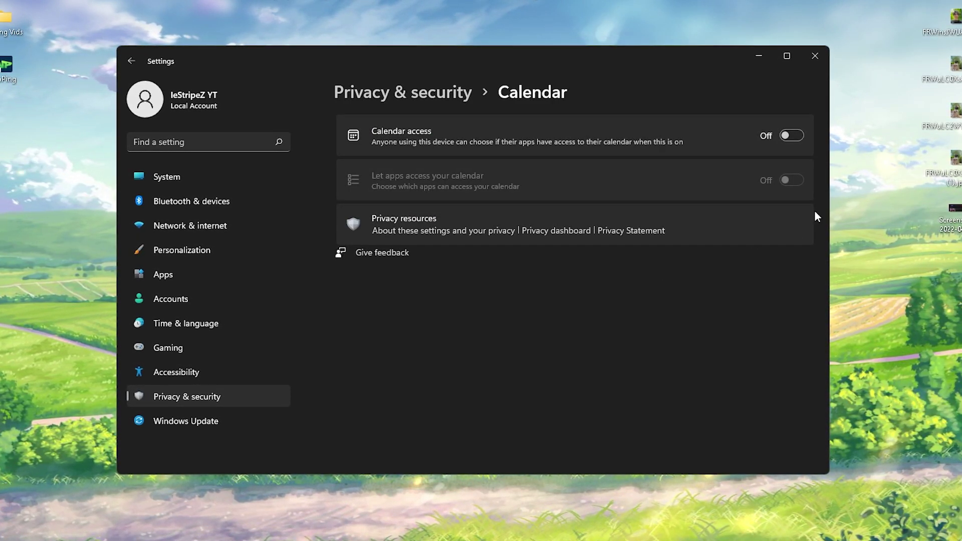
key(alt+Left)
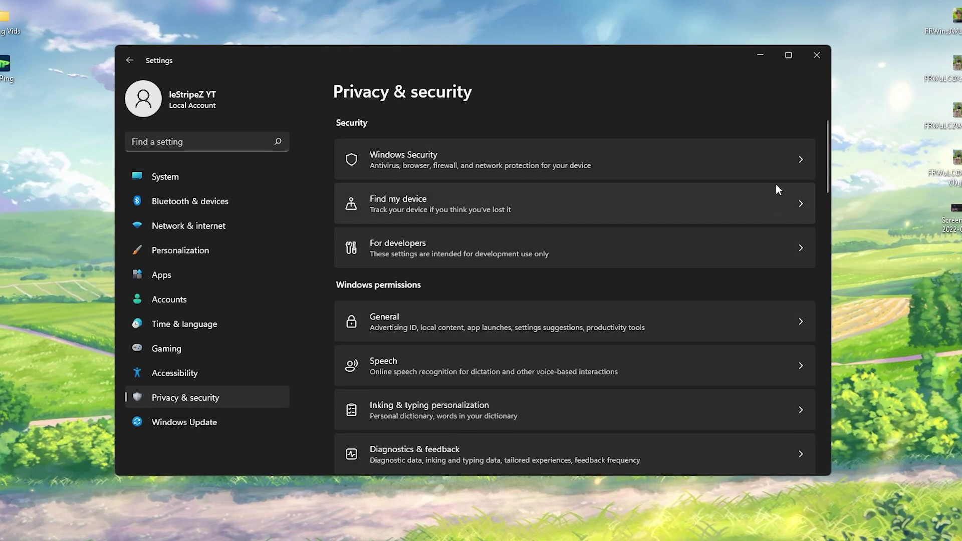
scroll(825, 210, down, 5)
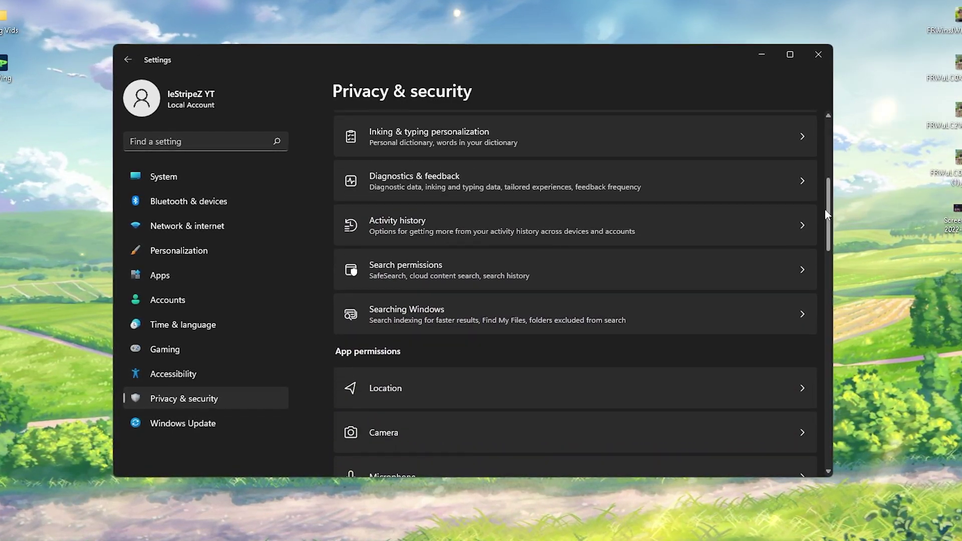
mouse_move(825, 214)
mouse_down()
mouse_move(823, 371)
mouse_move(837, 435)
mouse_up()
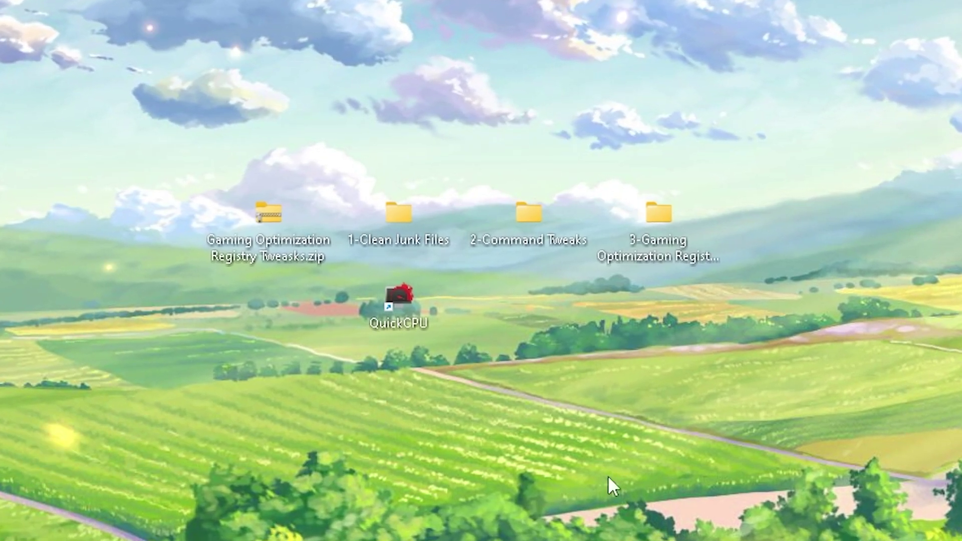
Switch to Discord and scroll the channel list down to #linkvertise-download-links.
click(571, 529)
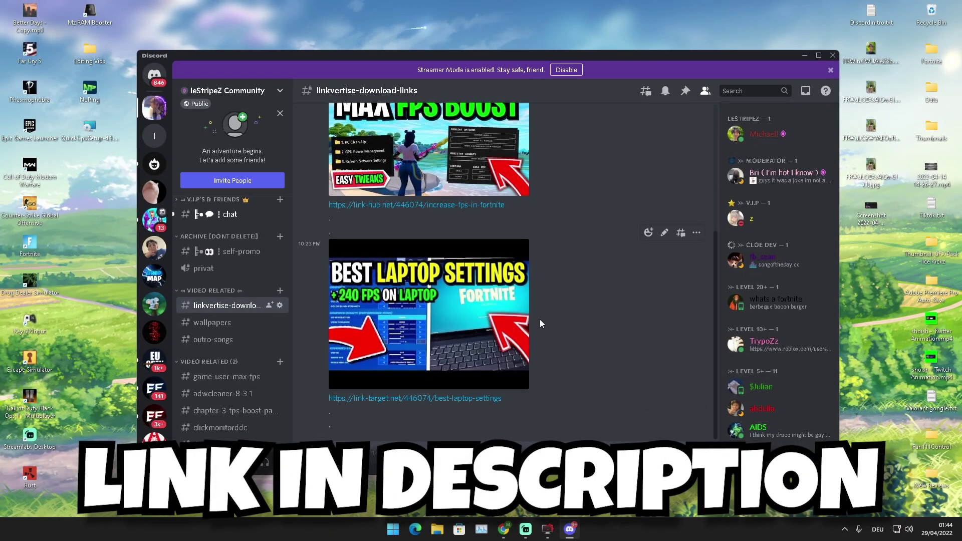
scroll(227, 284, down, 10)
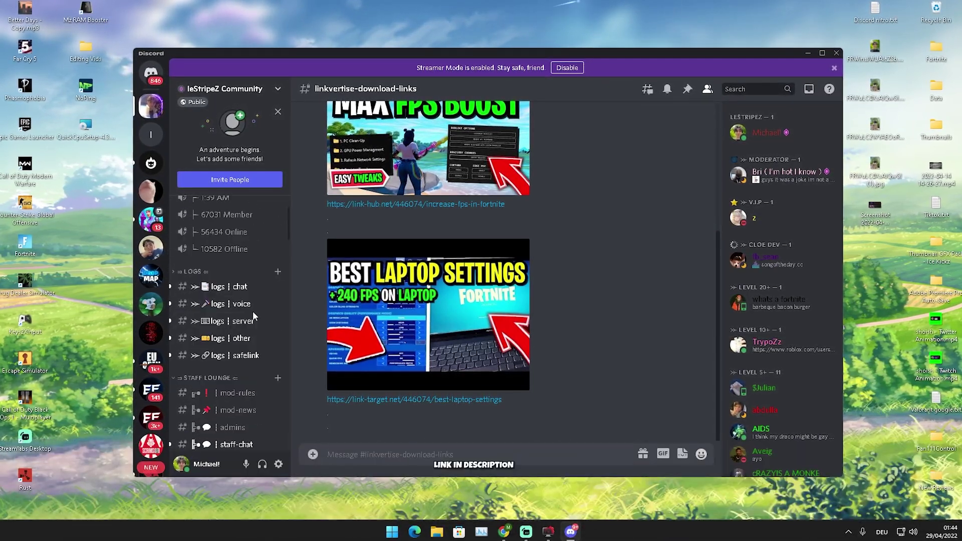
scroll(252, 314, down, 3)
scroll(251, 320, down, 10)
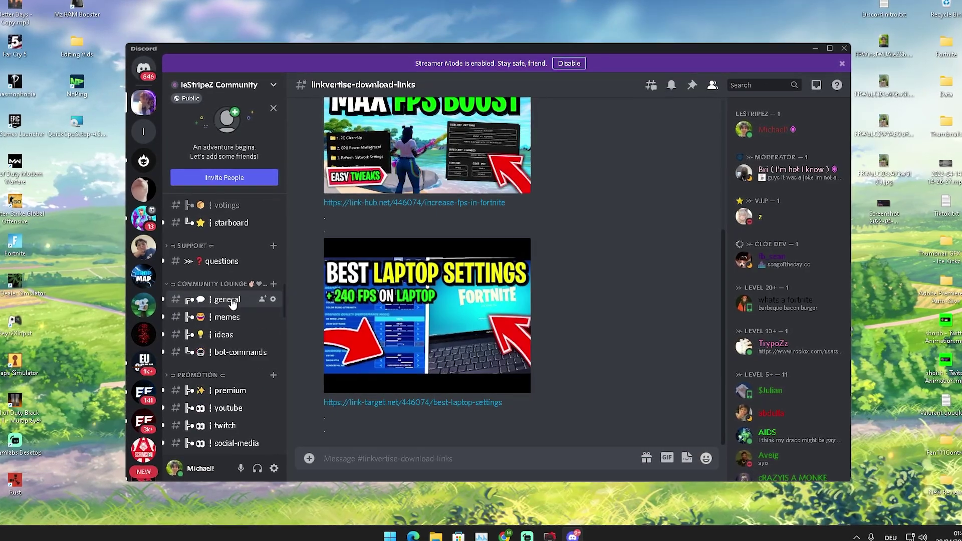
scroll(231, 303, down, 10)
scroll(227, 295, down, 10)
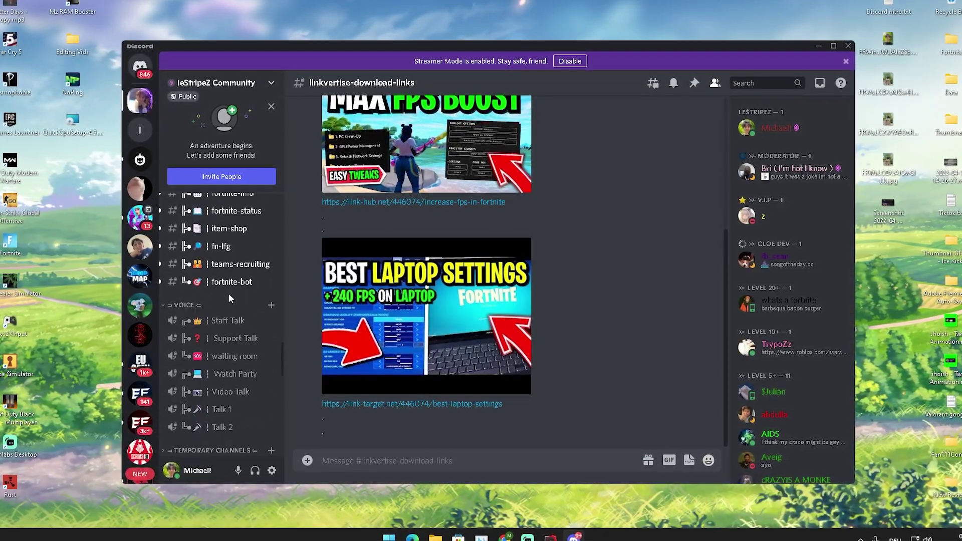
scroll(219, 279, down, 5)
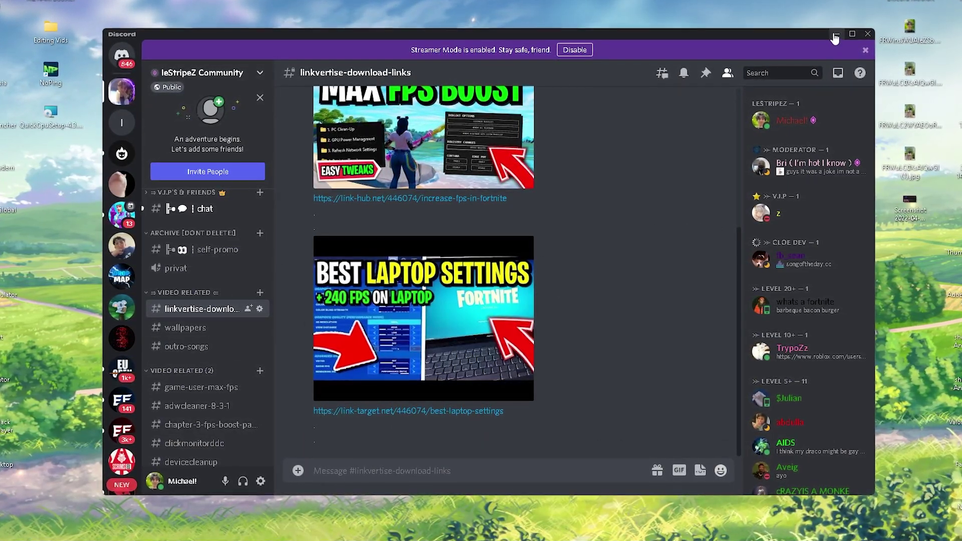
Extract Gaming Optimization Registry Tweaks.zip into a same-named folder on the desktop.
click(836, 34)
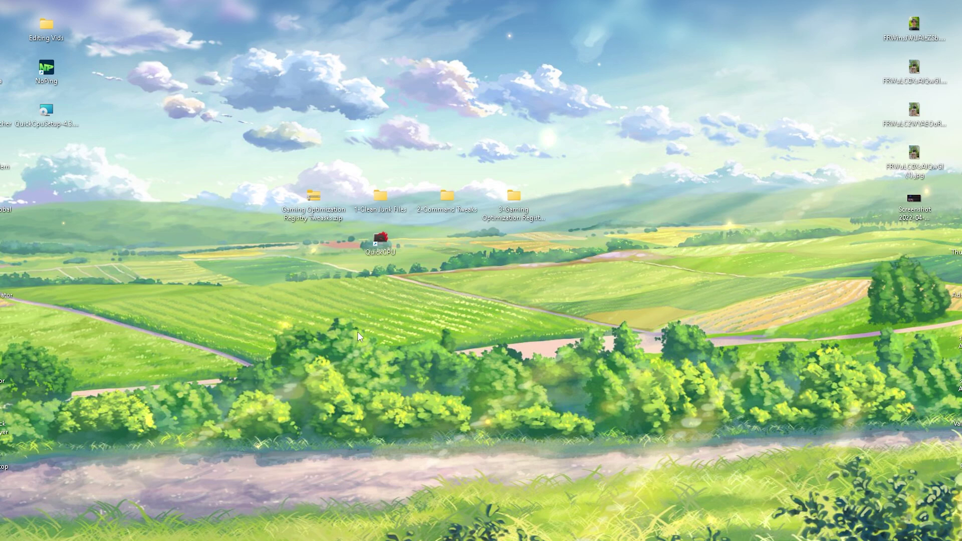
right_click(311, 207)
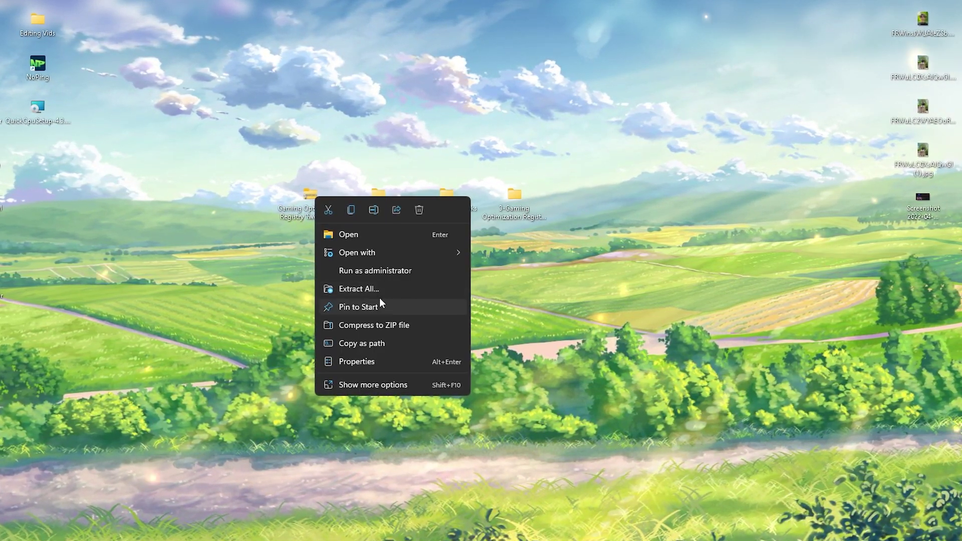
click(375, 283)
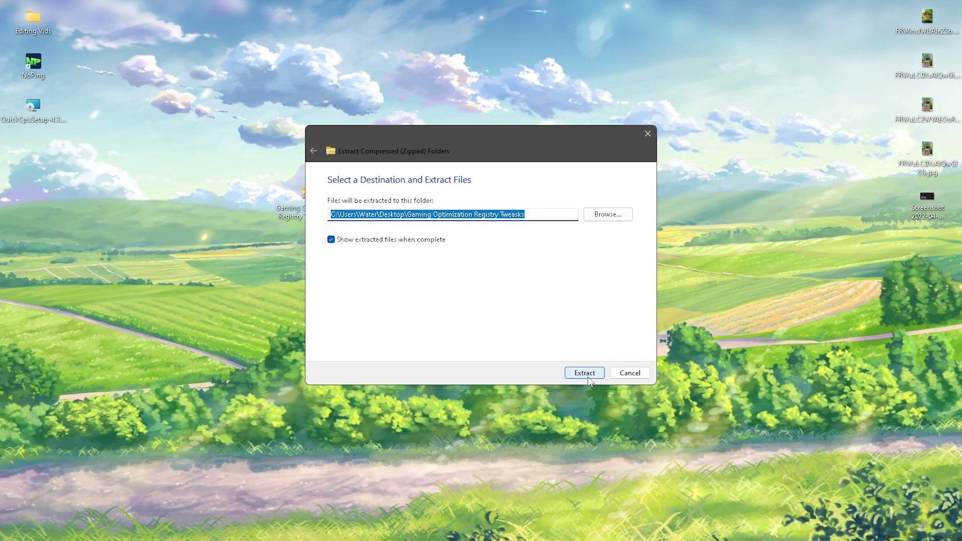
click(584, 373)
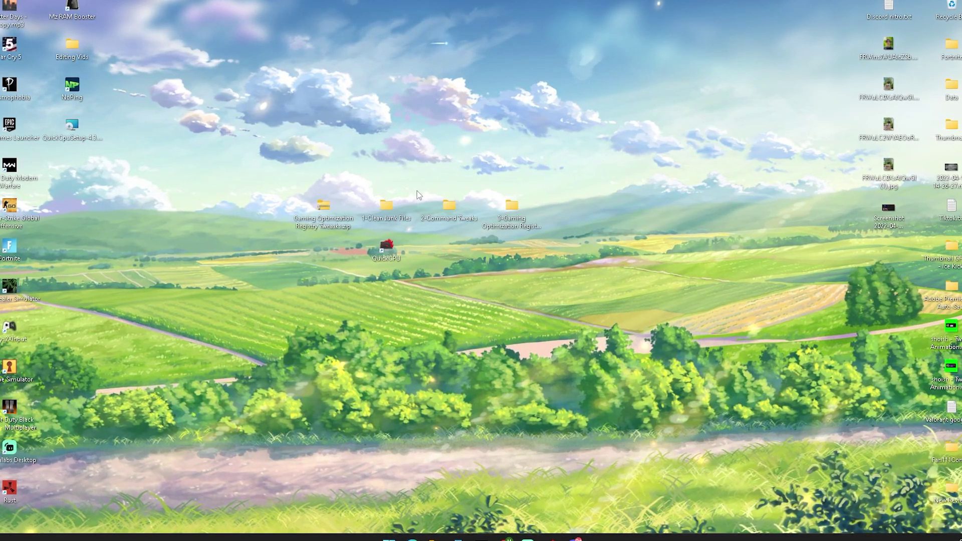
Launch Disk Cleanup from the 1-Clean Junk Files folder and scan drive (C:).
double_click(386, 206)
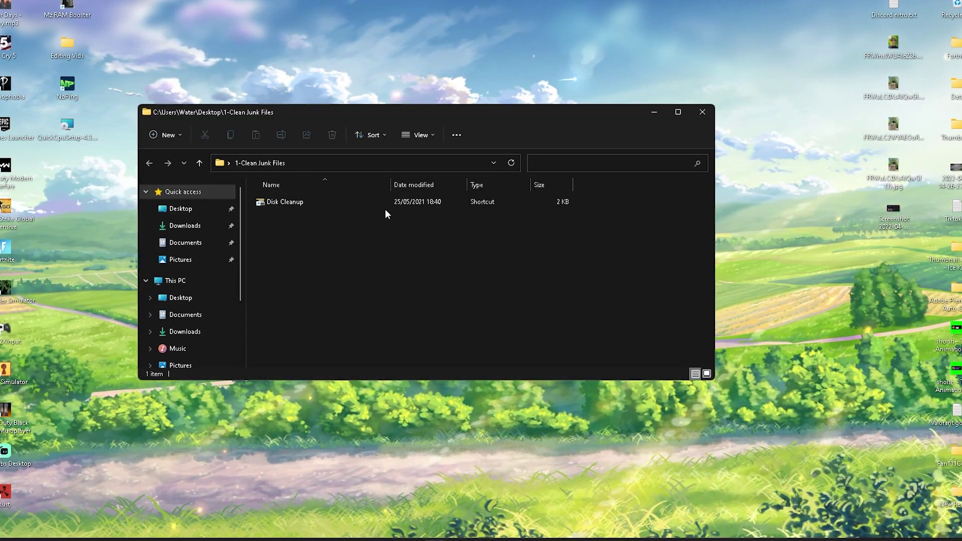
double_click(282, 206)
click(703, 110)
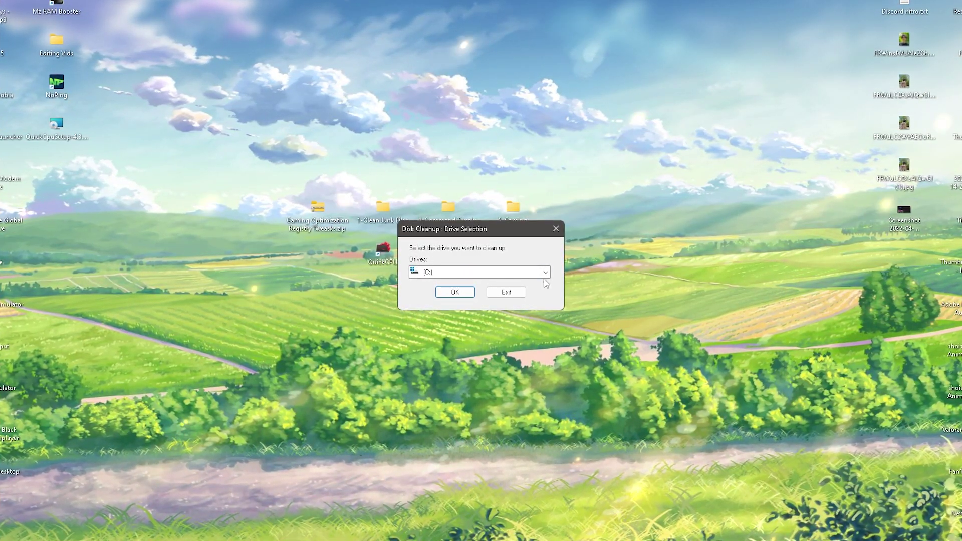
click(511, 276)
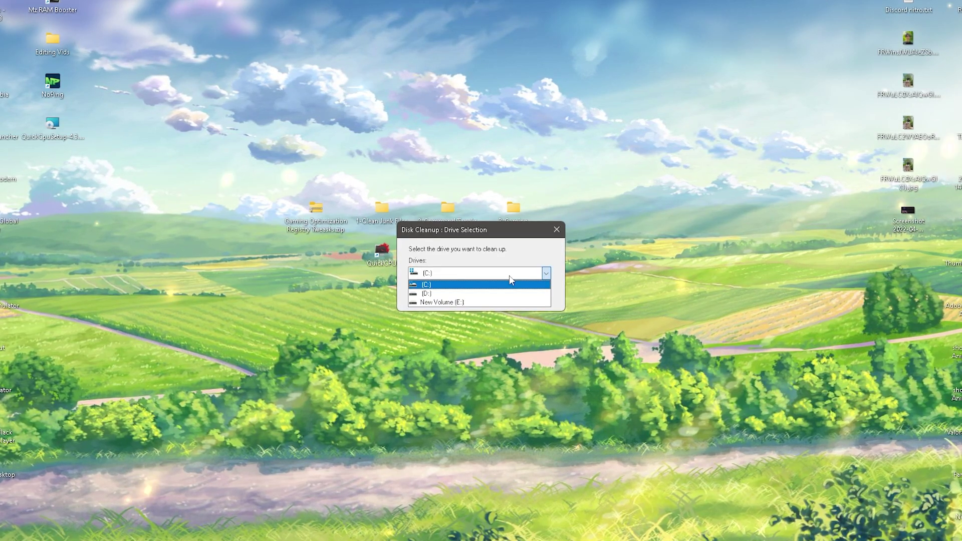
click(433, 287)
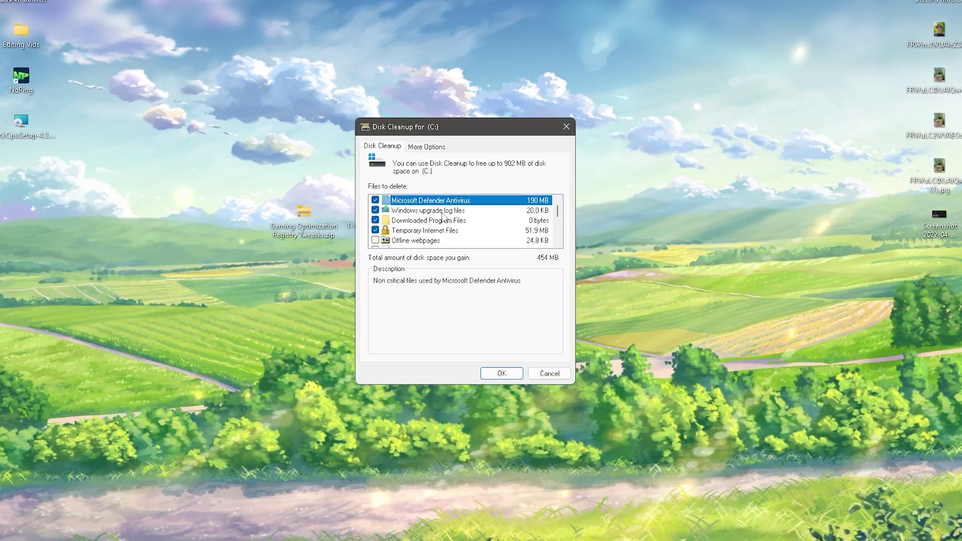
Tick Recycle Bin and permanently delete the roughly 902 MB of junk files.
scroll(440, 226, down, 2)
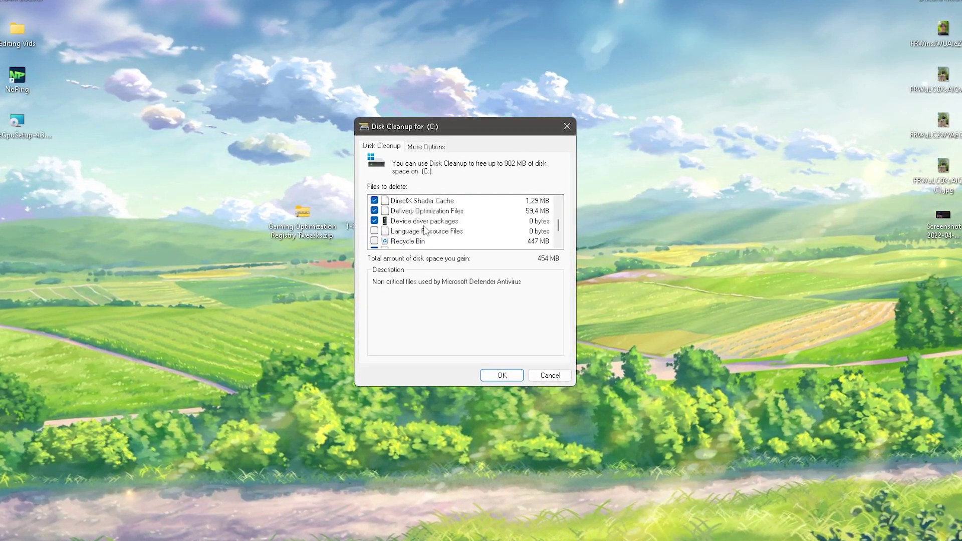
scroll(431, 220, down, 1)
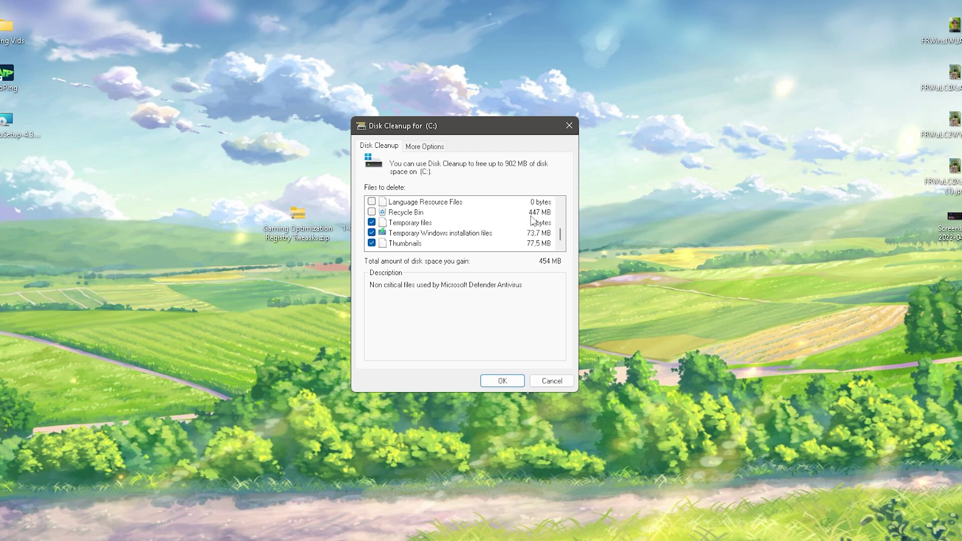
click(371, 212)
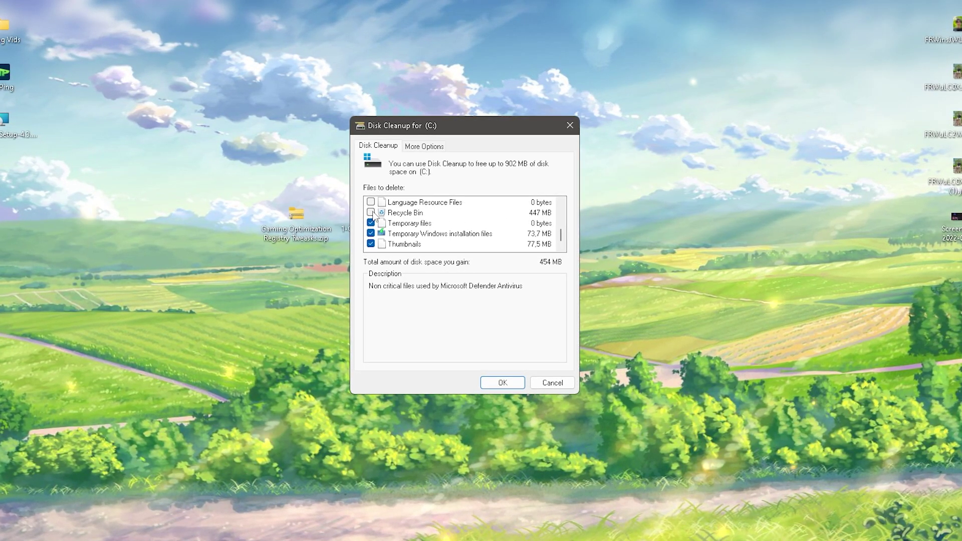
scroll(444, 221, up, 3)
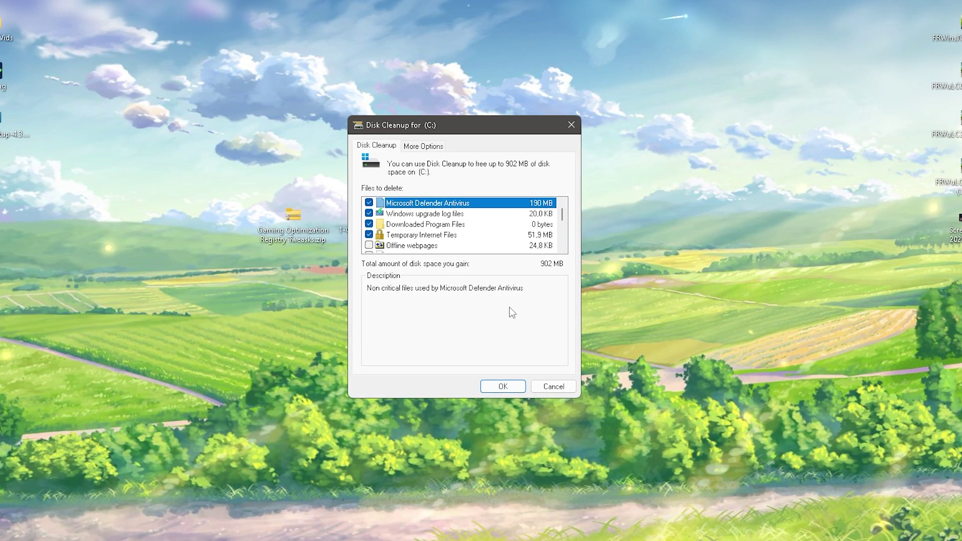
click(502, 388)
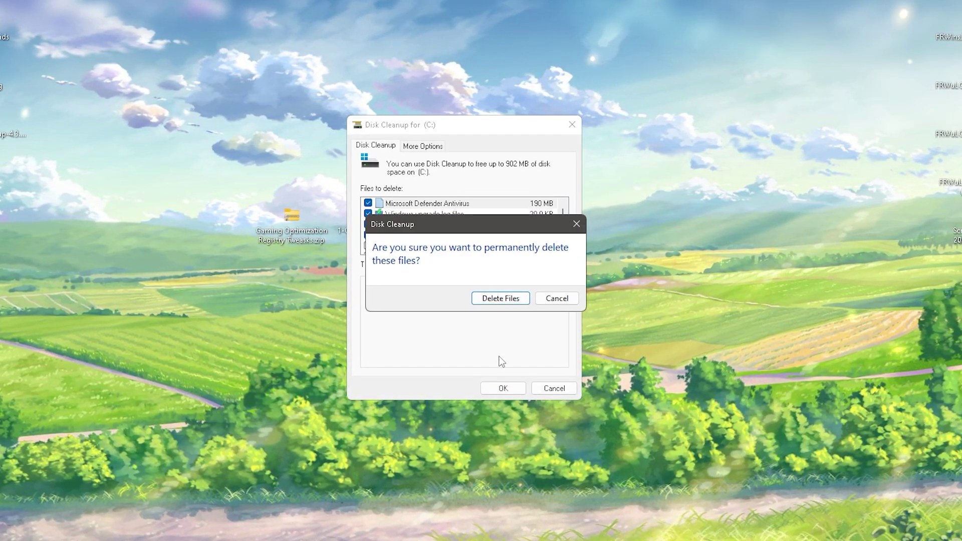
click(498, 300)
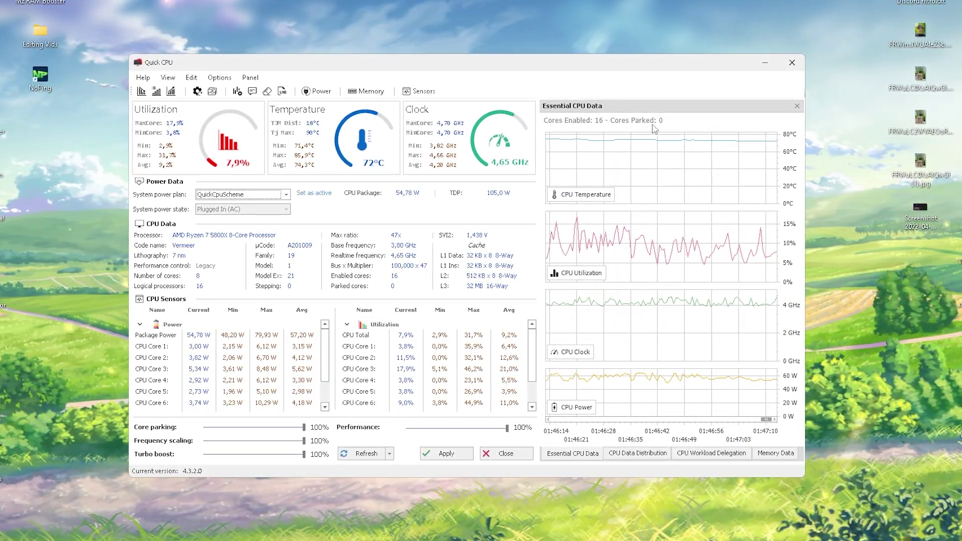
Activate the QuickCpuScheme power plan, apply the settings, and dismiss both confirmation messages.
mouse_move(658, 135)
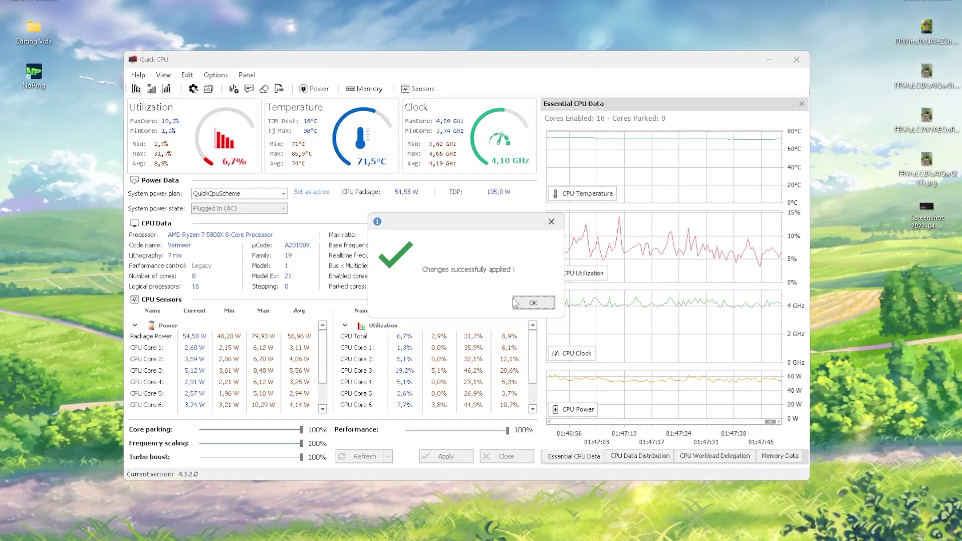
click(533, 303)
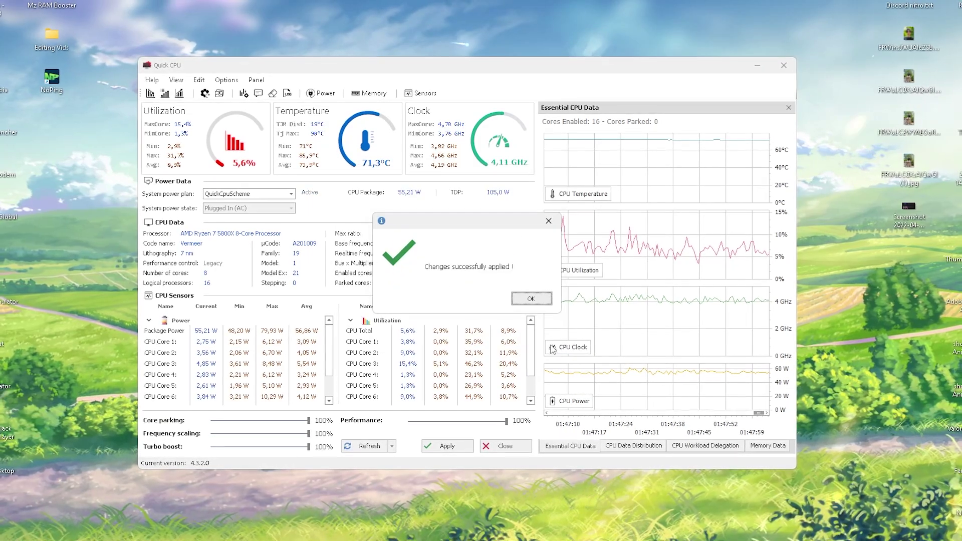
click(532, 299)
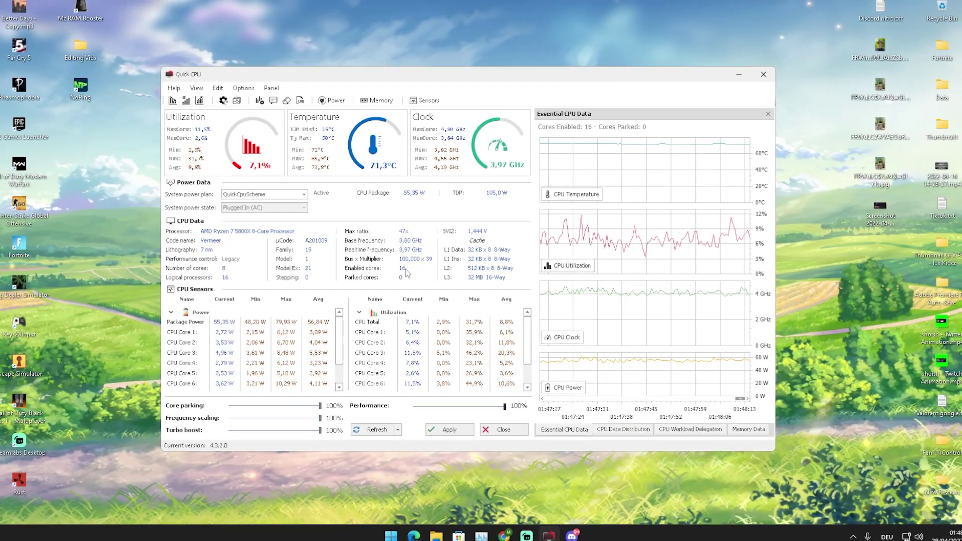
Close Quick CPU, verify QuickCpuScheme is selected in Power Options, then close it.
click(762, 75)
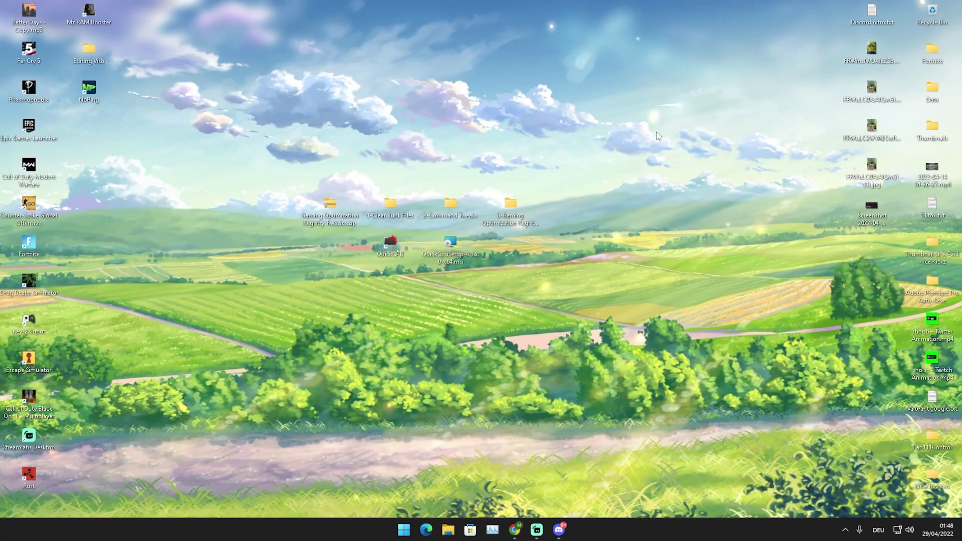
key(super)
text(ener)
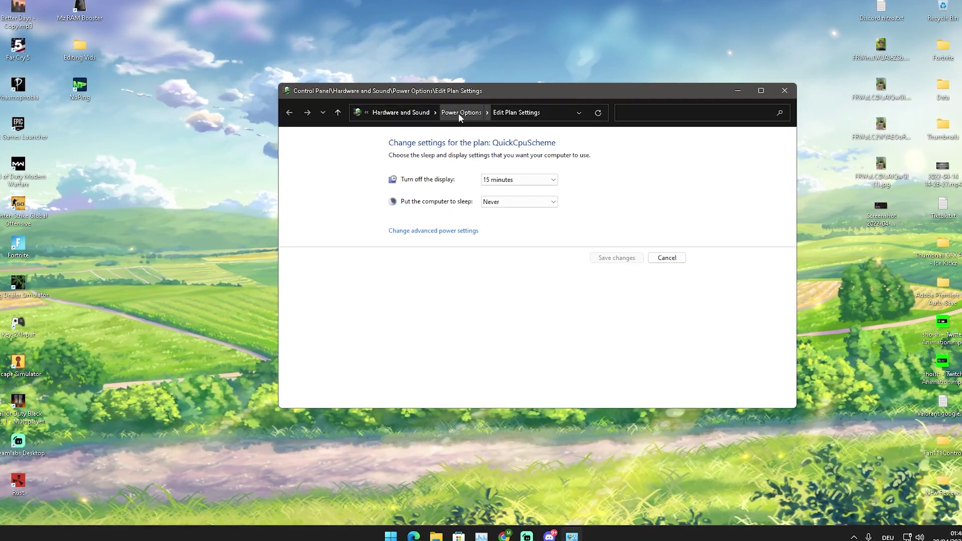
click(452, 112)
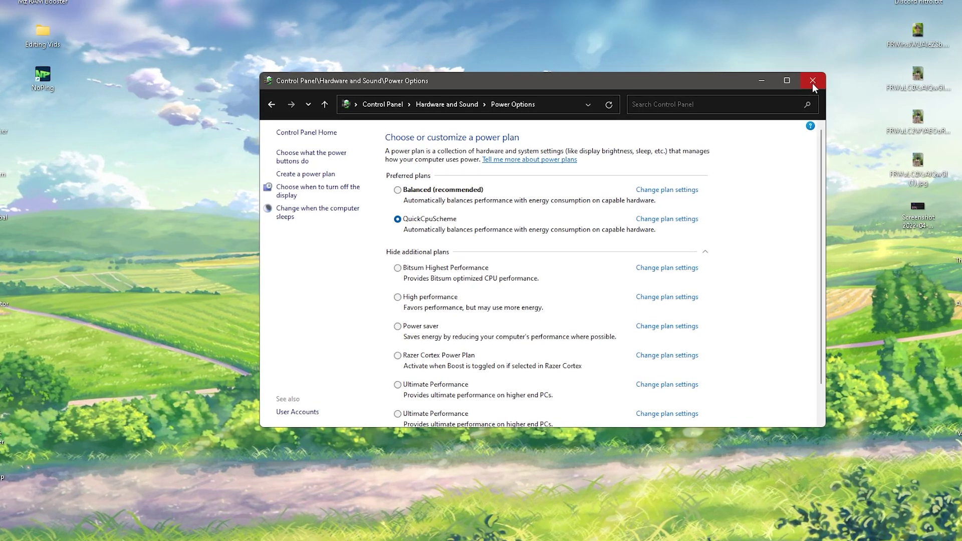
click(813, 83)
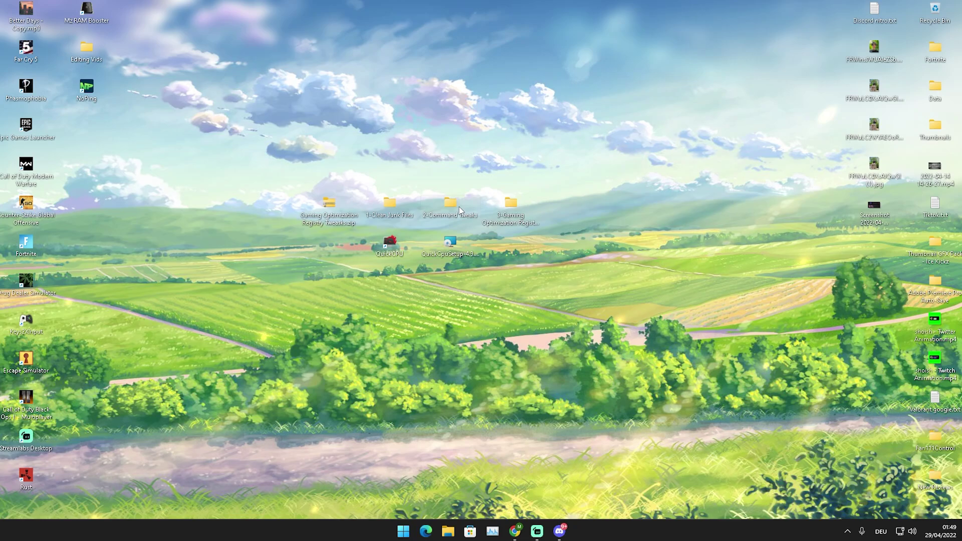
Run Disable Useless Activities.cmd and Important Tweaks.bat from 2-Command Tweaks, then close the folder.
double_click(450, 203)
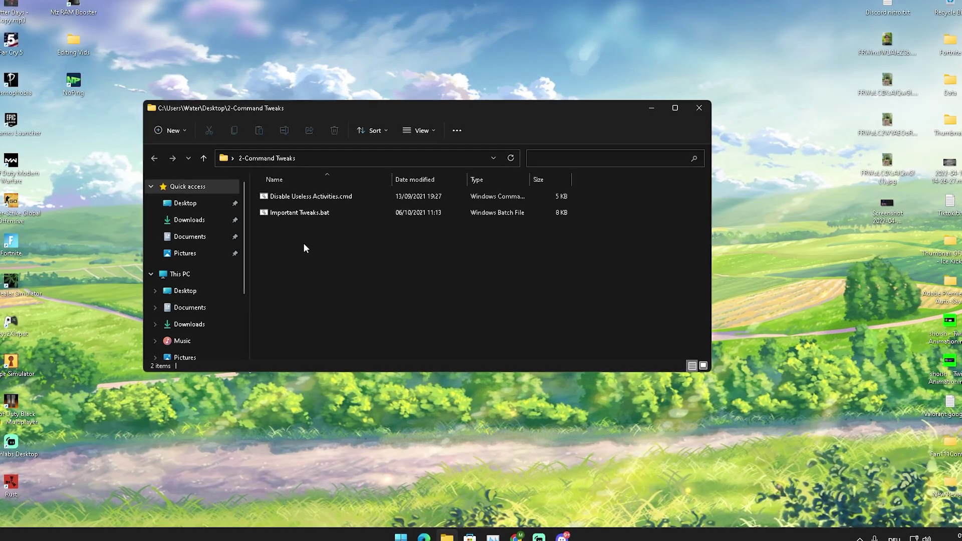
double_click(286, 196)
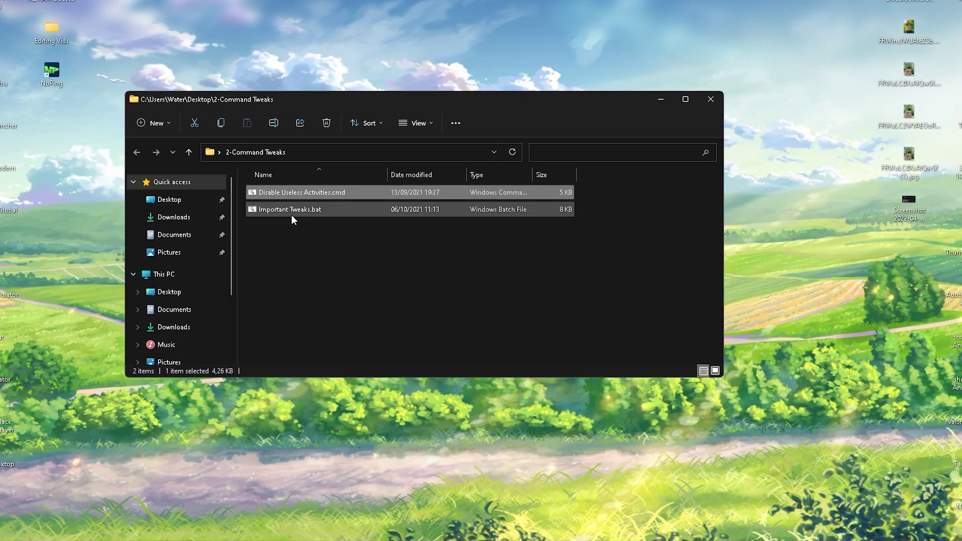
double_click(268, 209)
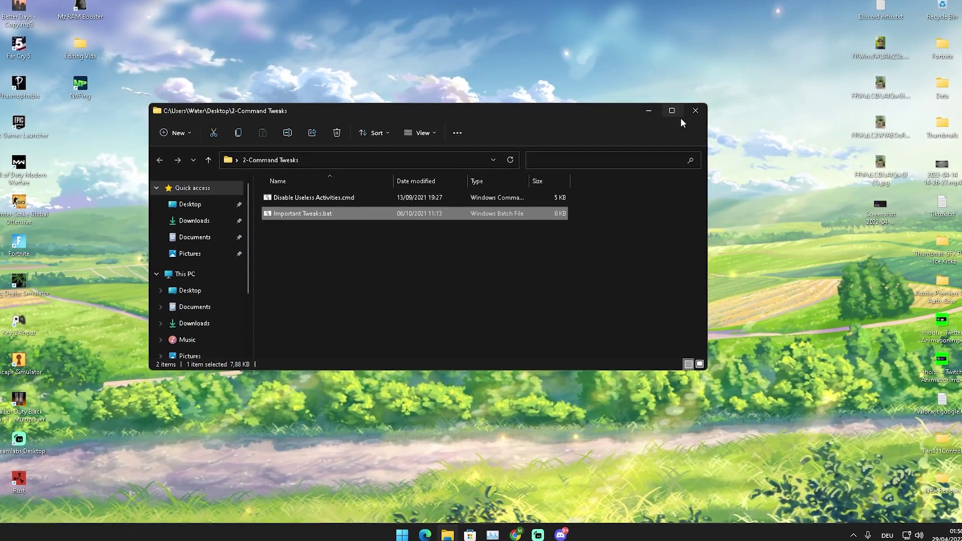
click(691, 114)
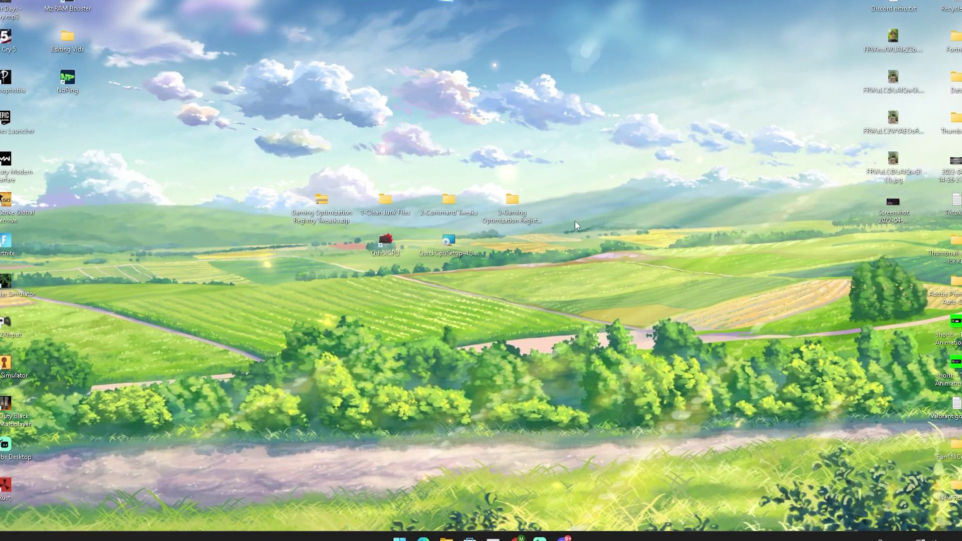
Open the 3-Gaming Optimization Registry Tweaks folder and merge Disable Driver Searching.reg into the registry.
double_click(513, 203)
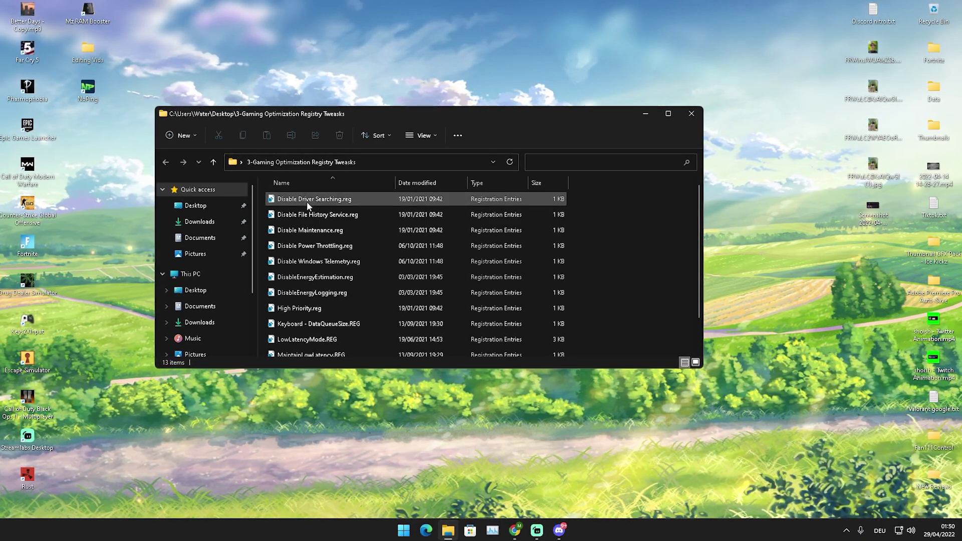
scroll(360, 277, down, 1)
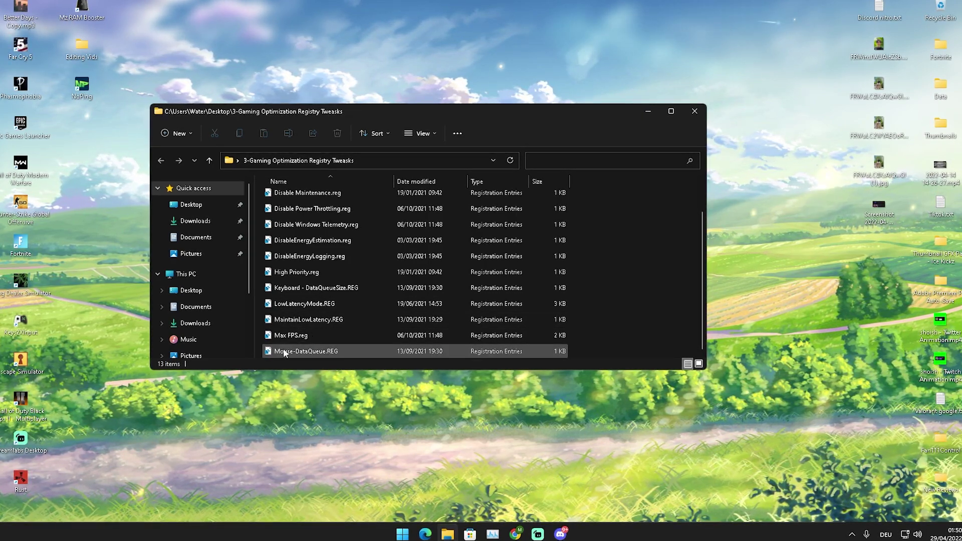
scroll(307, 347, up, 1)
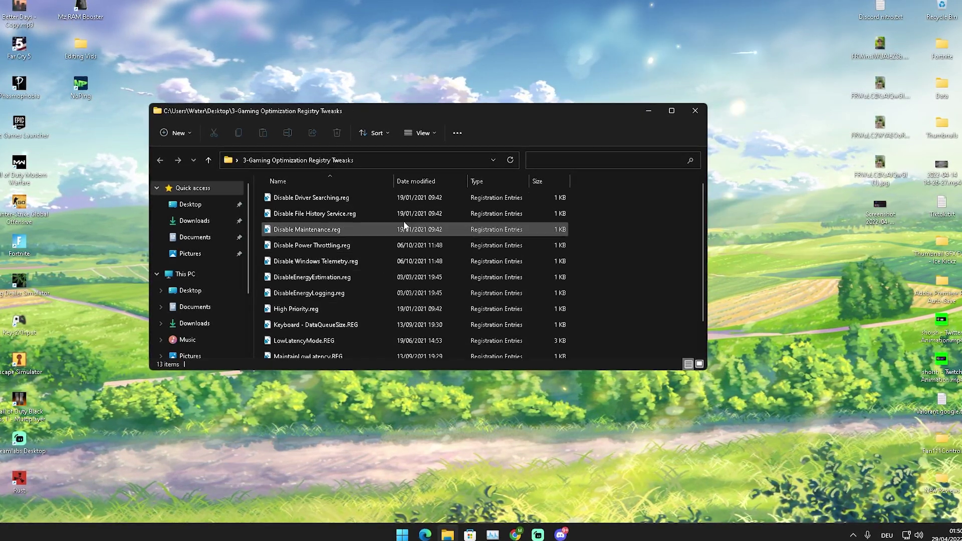
double_click(296, 199)
click(559, 279)
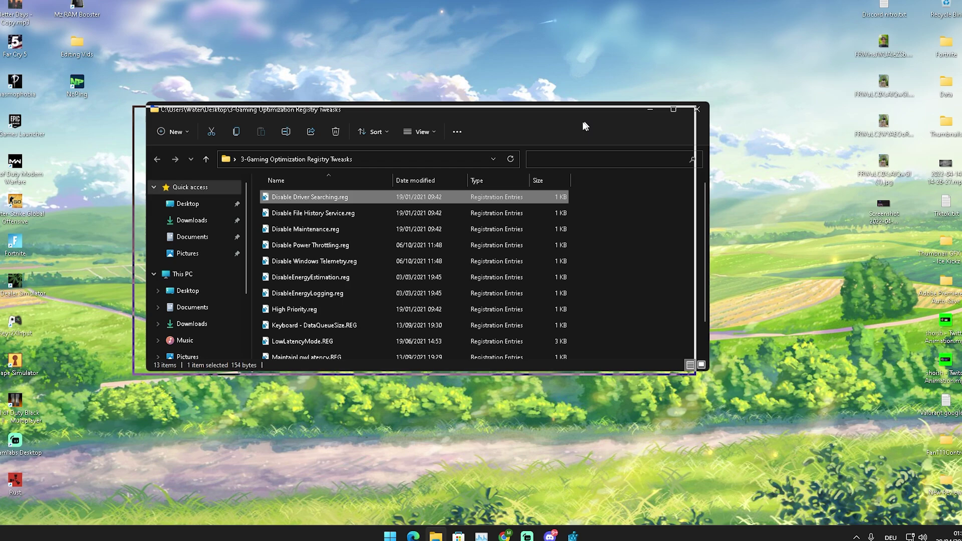
drag(585, 111, 566, 292)
drag(471, 211, 454, 125)
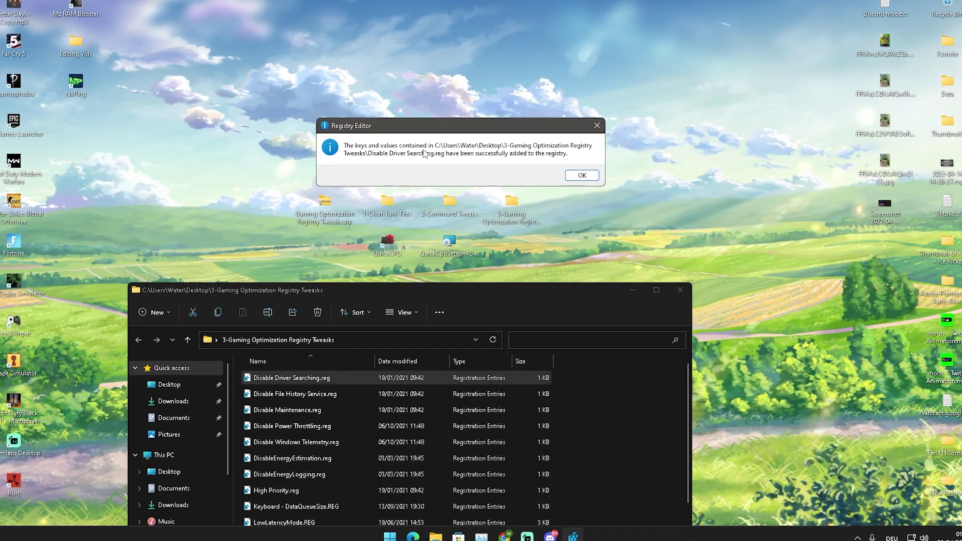
click(582, 175)
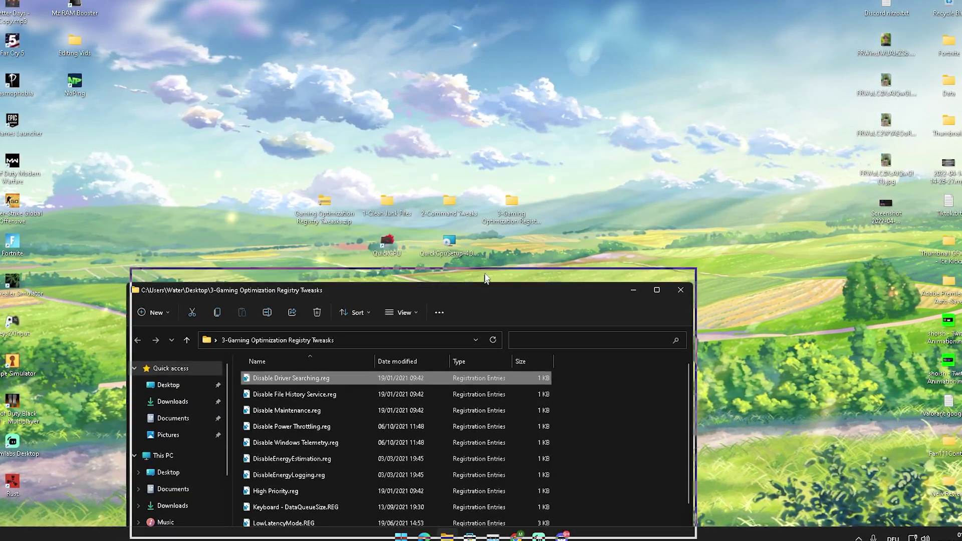
drag(485, 279, 515, 56)
Merge Disable File History Service.reg and Disable Maintenance.reg into the registry.
double_click(327, 172)
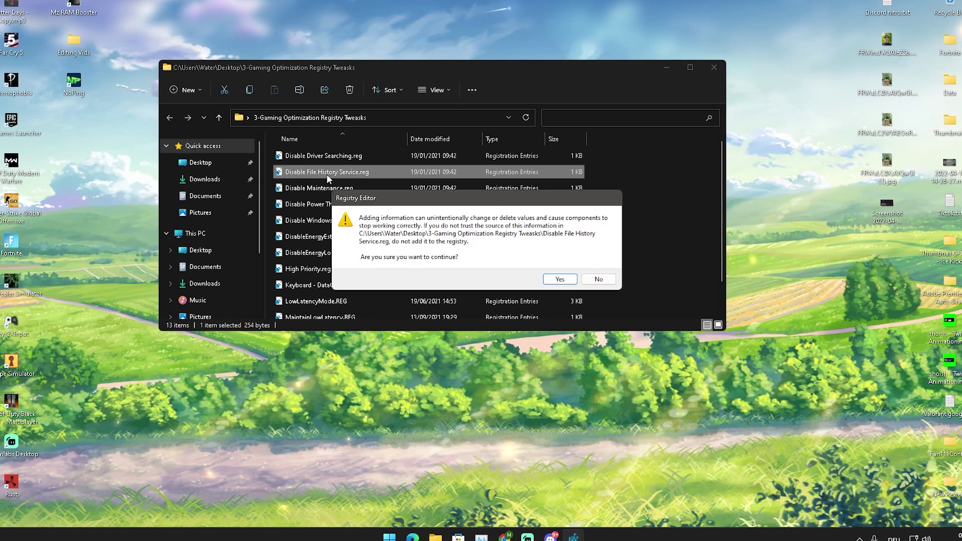
click(560, 279)
click(598, 264)
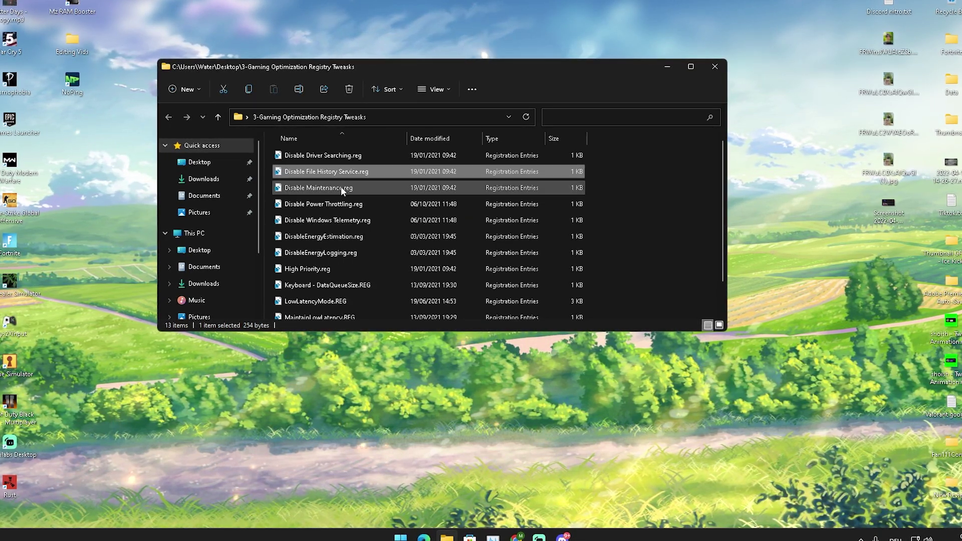
double_click(319, 188)
click(558, 281)
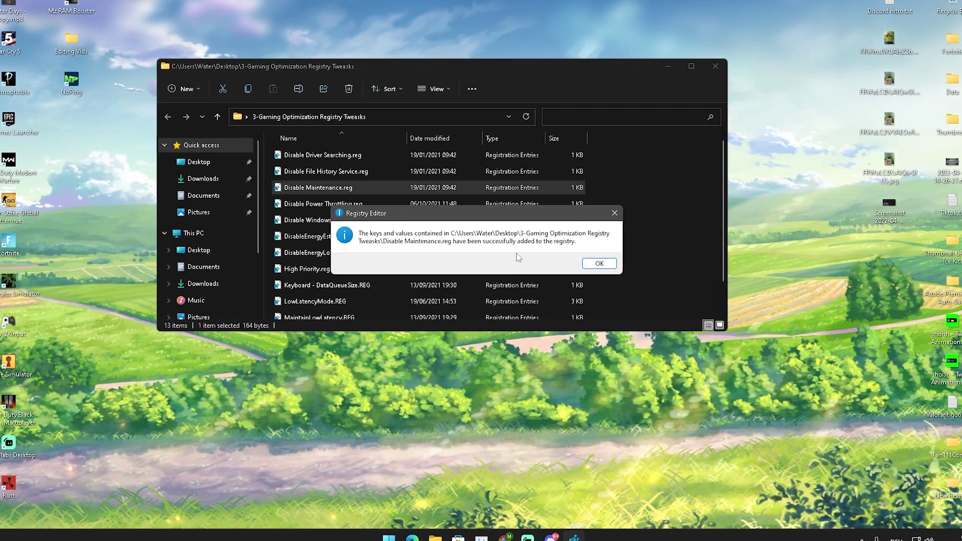
click(596, 265)
Merge Disable Power Throttling.reg and Disable Windows Telemetry.reg into the registry.
double_click(321, 203)
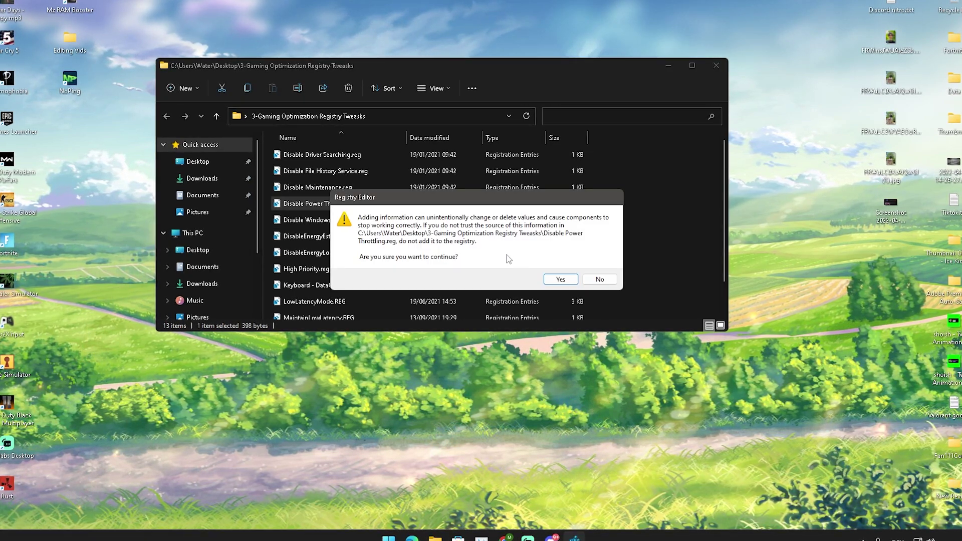
click(561, 279)
click(599, 265)
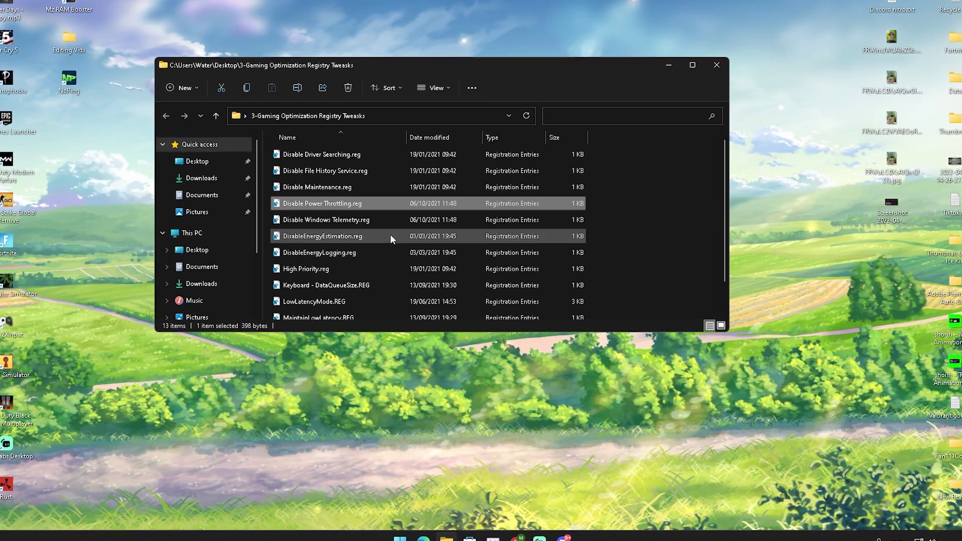
double_click(337, 226)
click(561, 280)
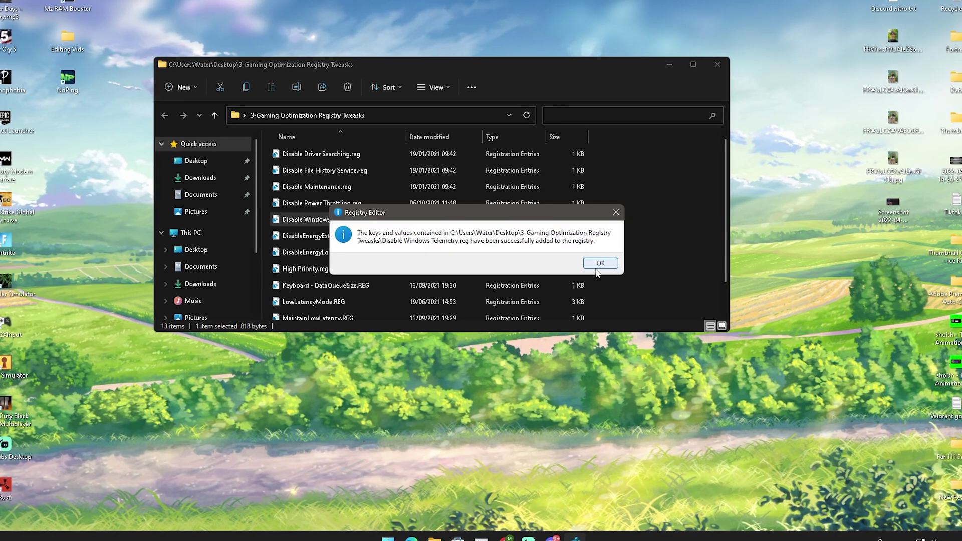
click(600, 264)
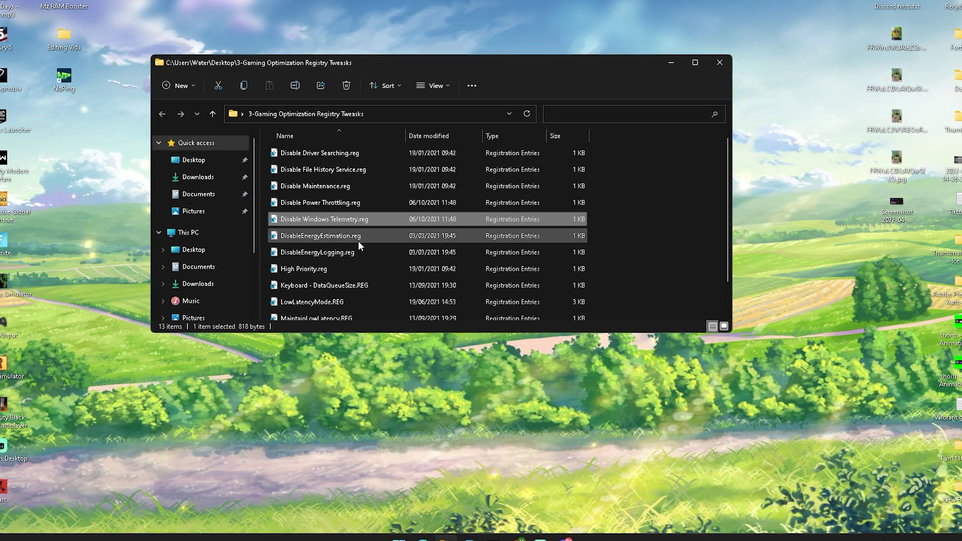
Merge Keyboard - DataQueueSize.REG and Mouse-DataQueue.REG into the registry.
scroll(369, 246, down, 1)
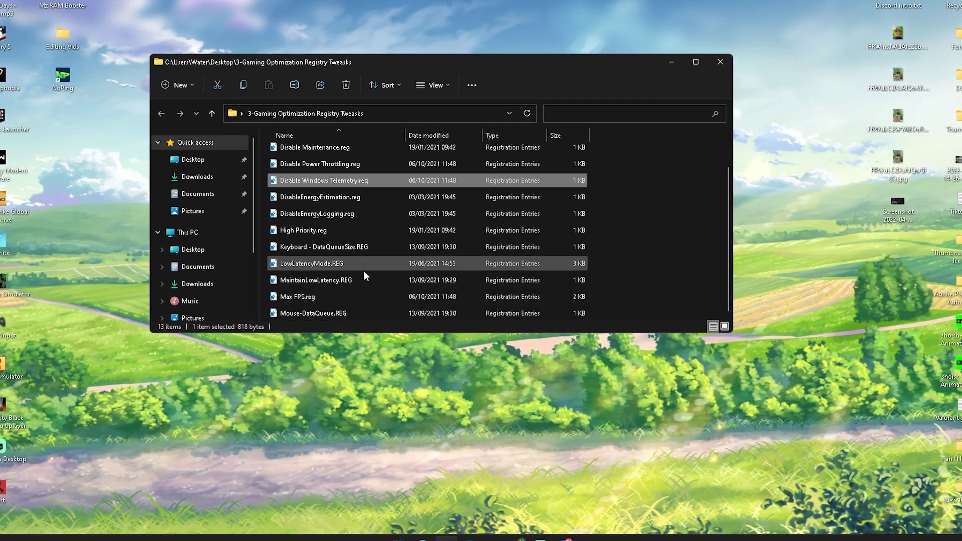
click(350, 247)
double_click(351, 247)
click(561, 280)
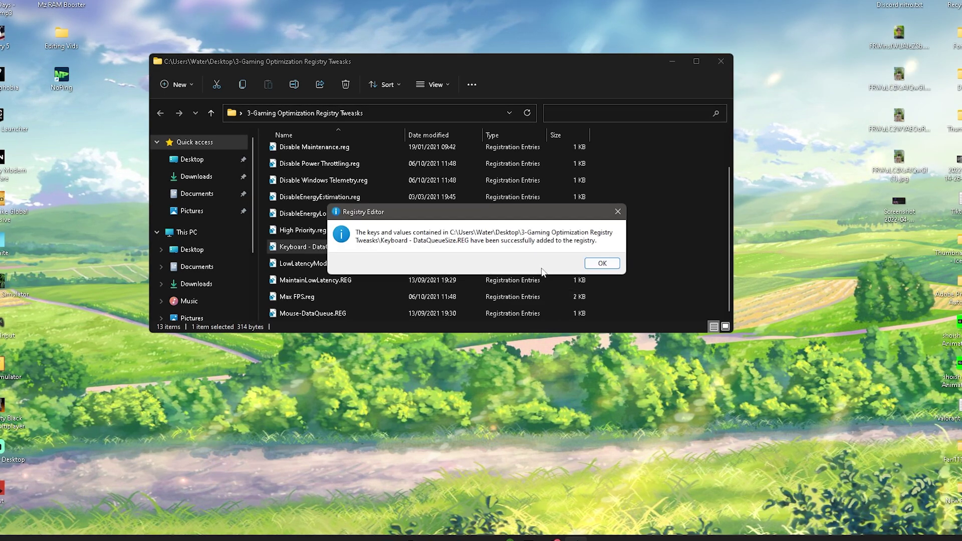
click(592, 266)
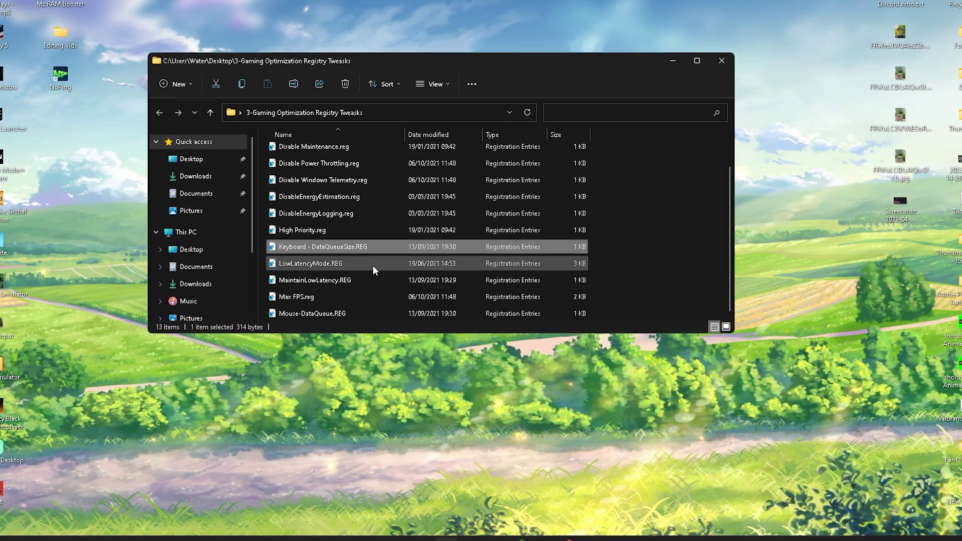
double_click(321, 314)
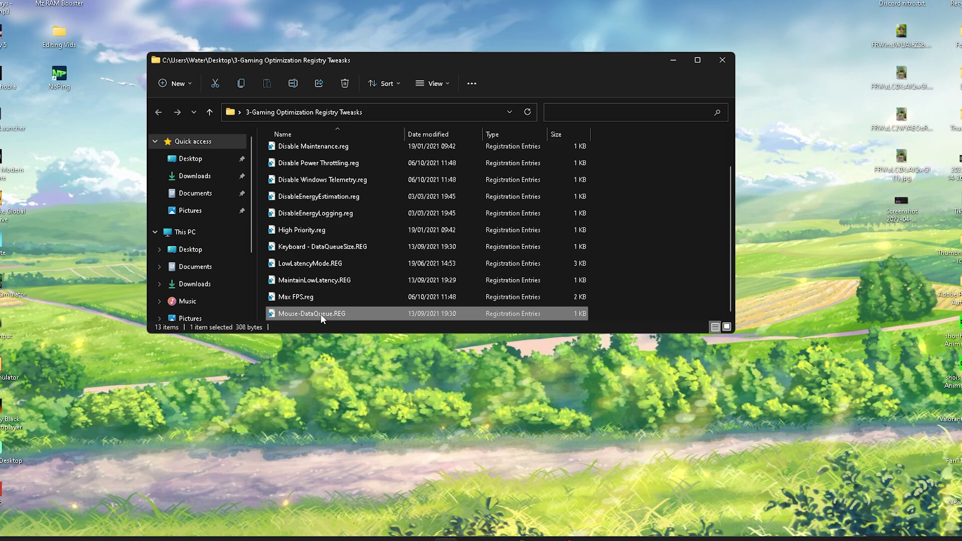
click(562, 279)
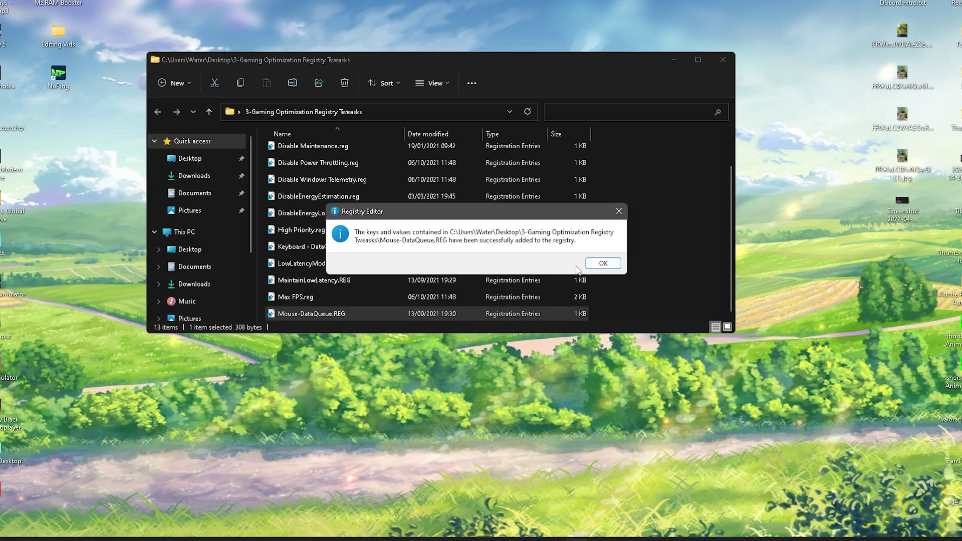
click(602, 266)
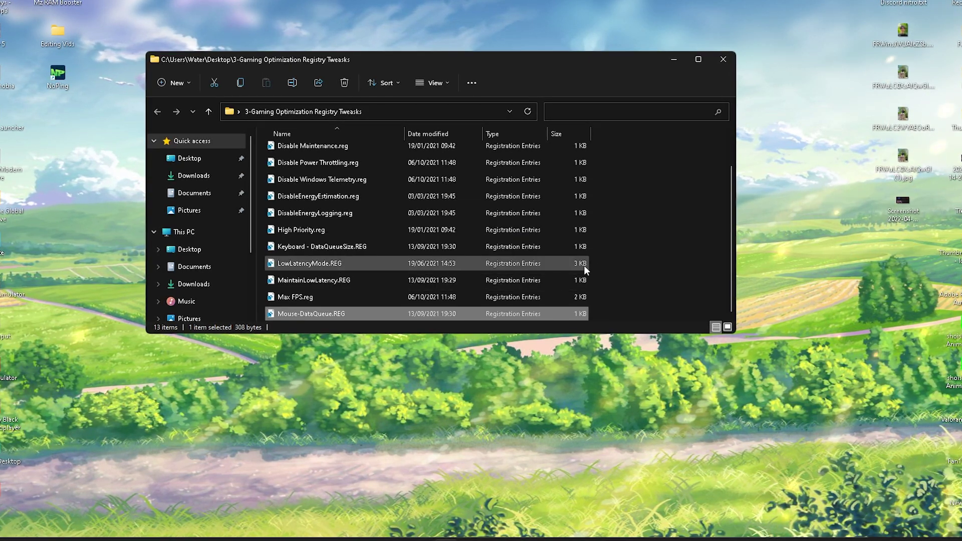
Merge MaintainLowLatency.REG, LowLatencyMode.REG and Max FPS.reg into the registry.
double_click(289, 282)
click(561, 279)
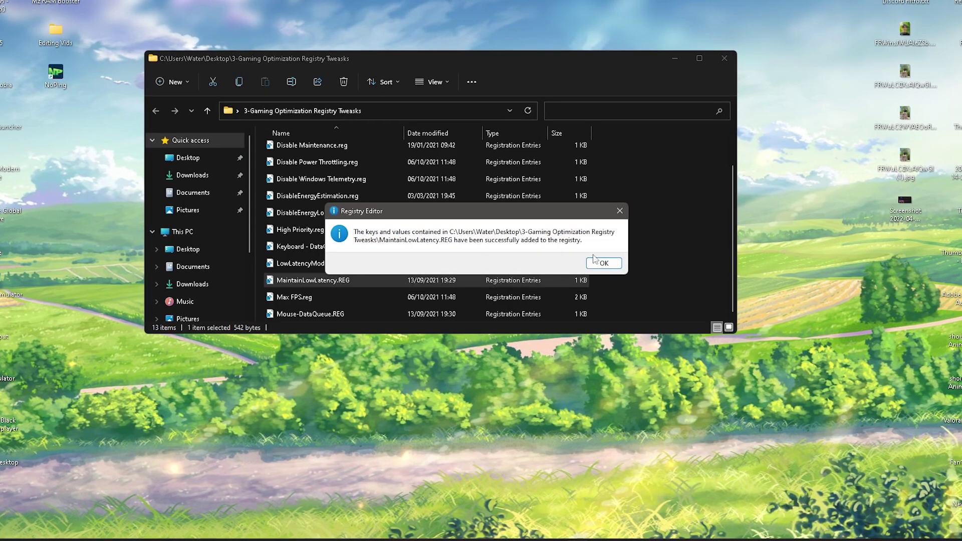
click(595, 260)
double_click(306, 265)
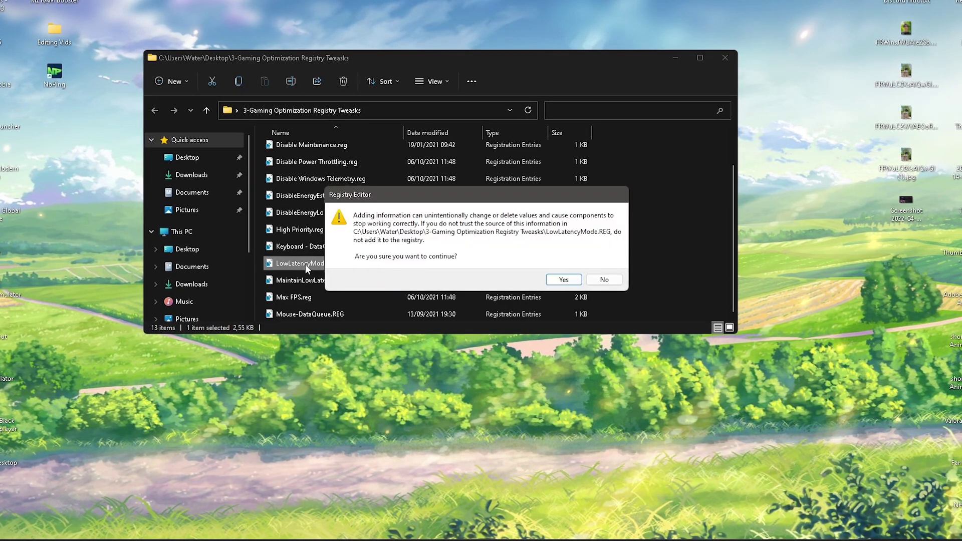
click(564, 280)
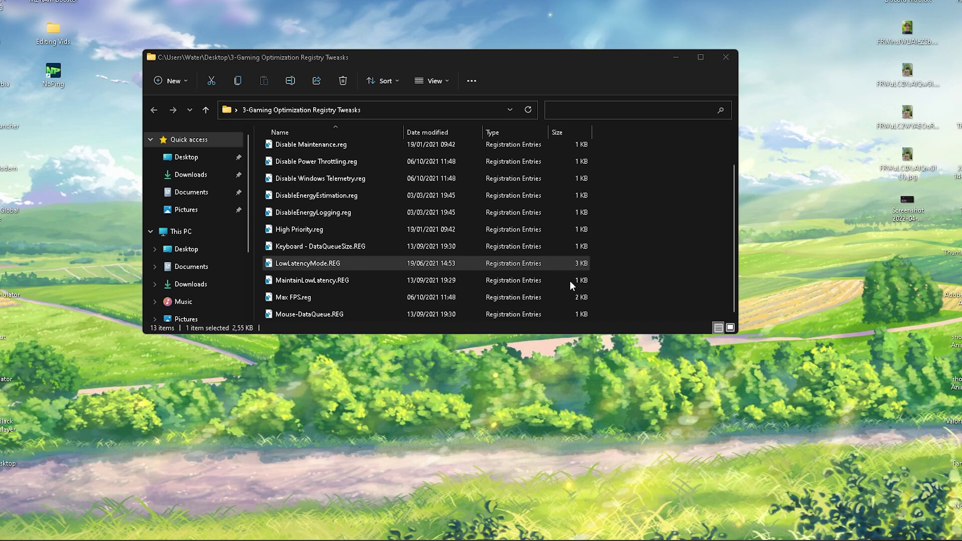
click(601, 263)
double_click(289, 299)
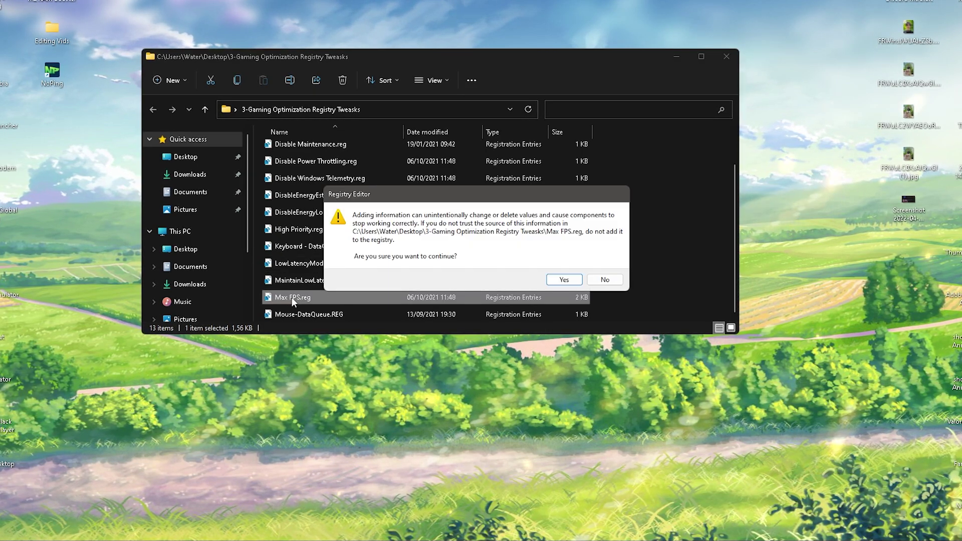
click(563, 279)
click(605, 263)
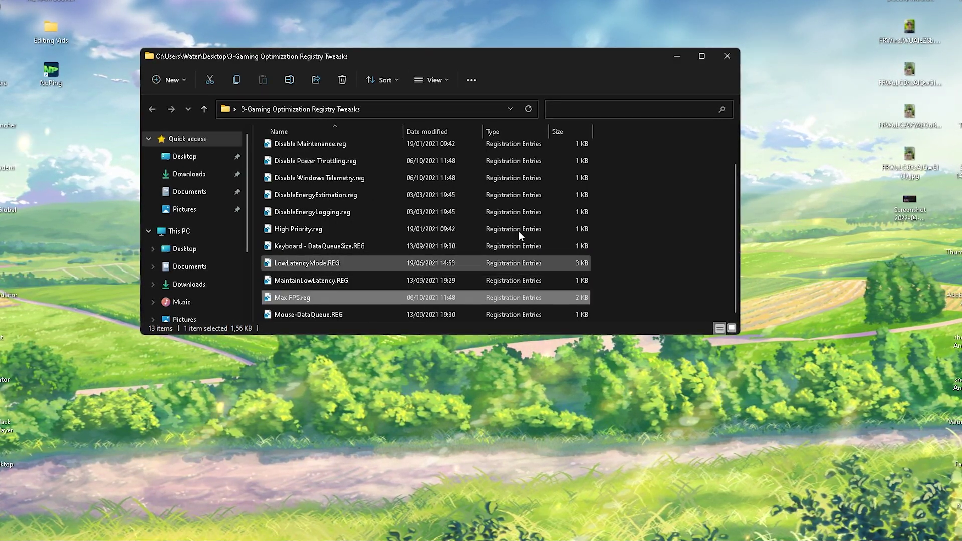
scroll(378, 182, up, 1)
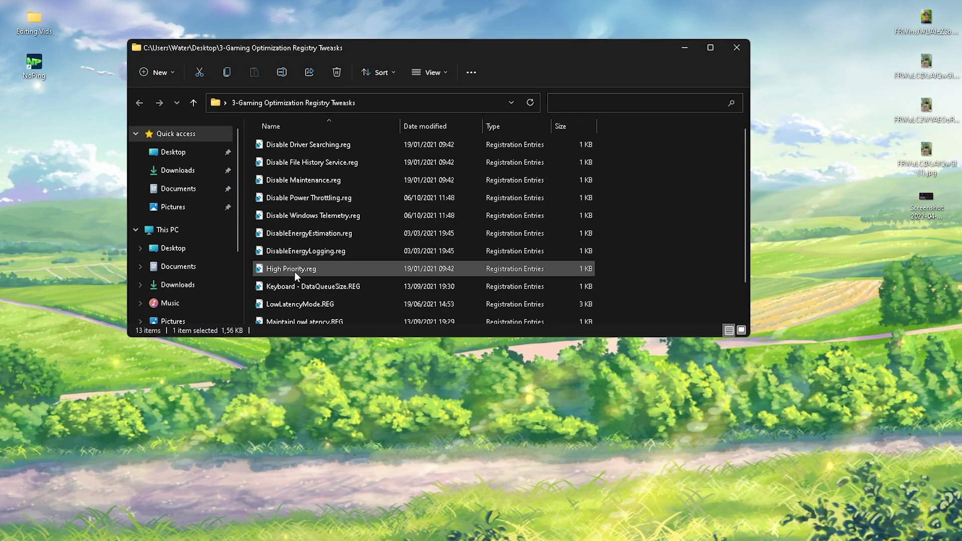
Close the 3-Gaming Optimization Registry Tweaks File Explorer window.
click(737, 48)
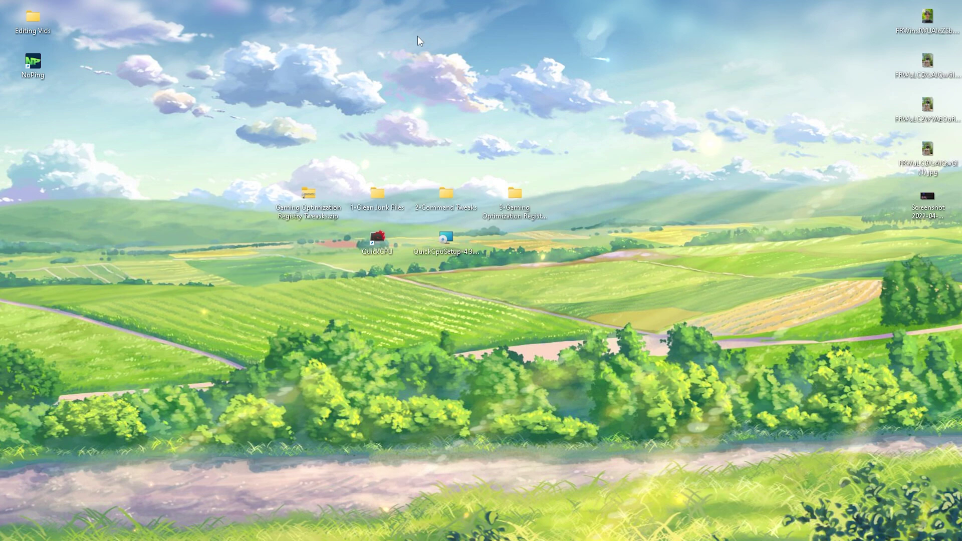